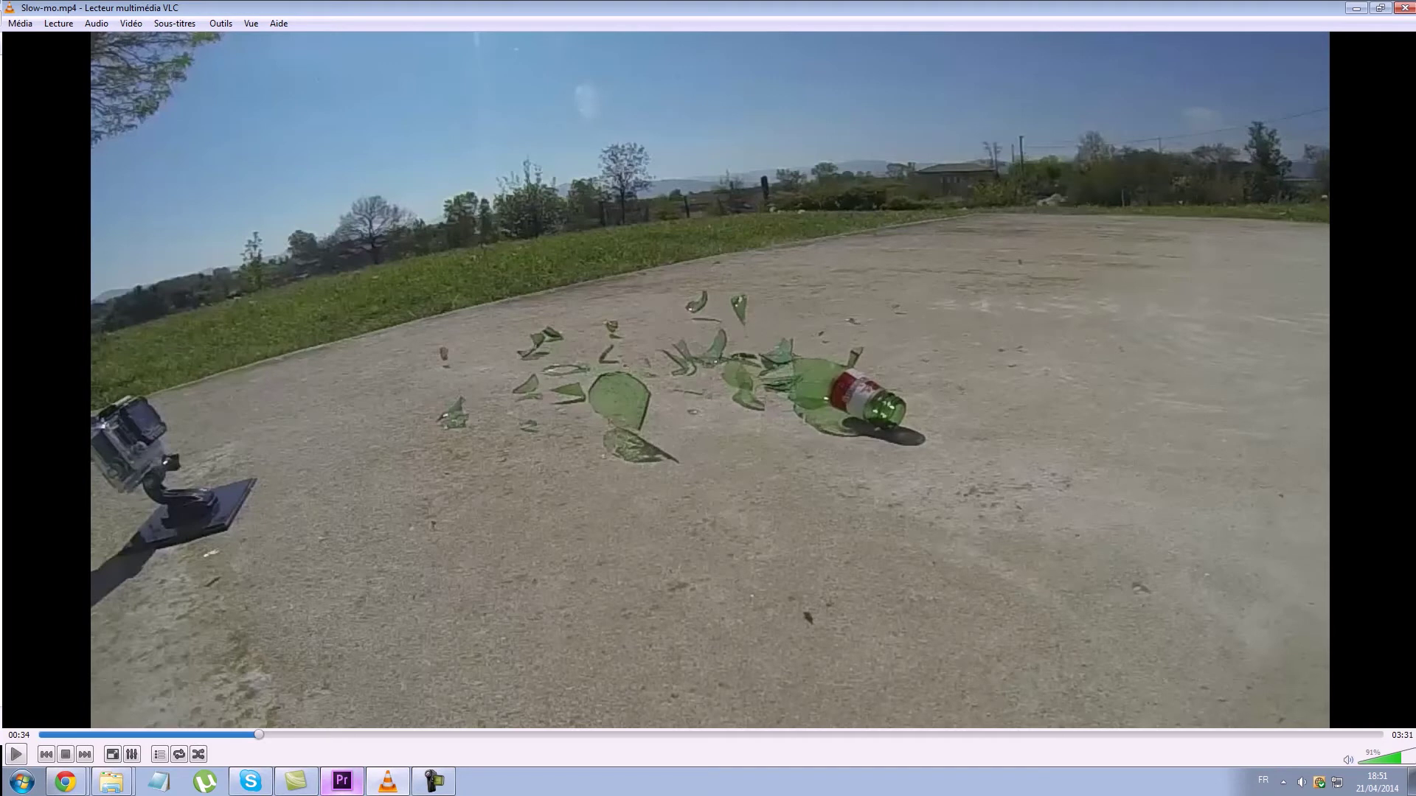
Switch to Adobe Premiere Pro and create a new project named "Solw-motion Tuto".
key(alt+Tab)
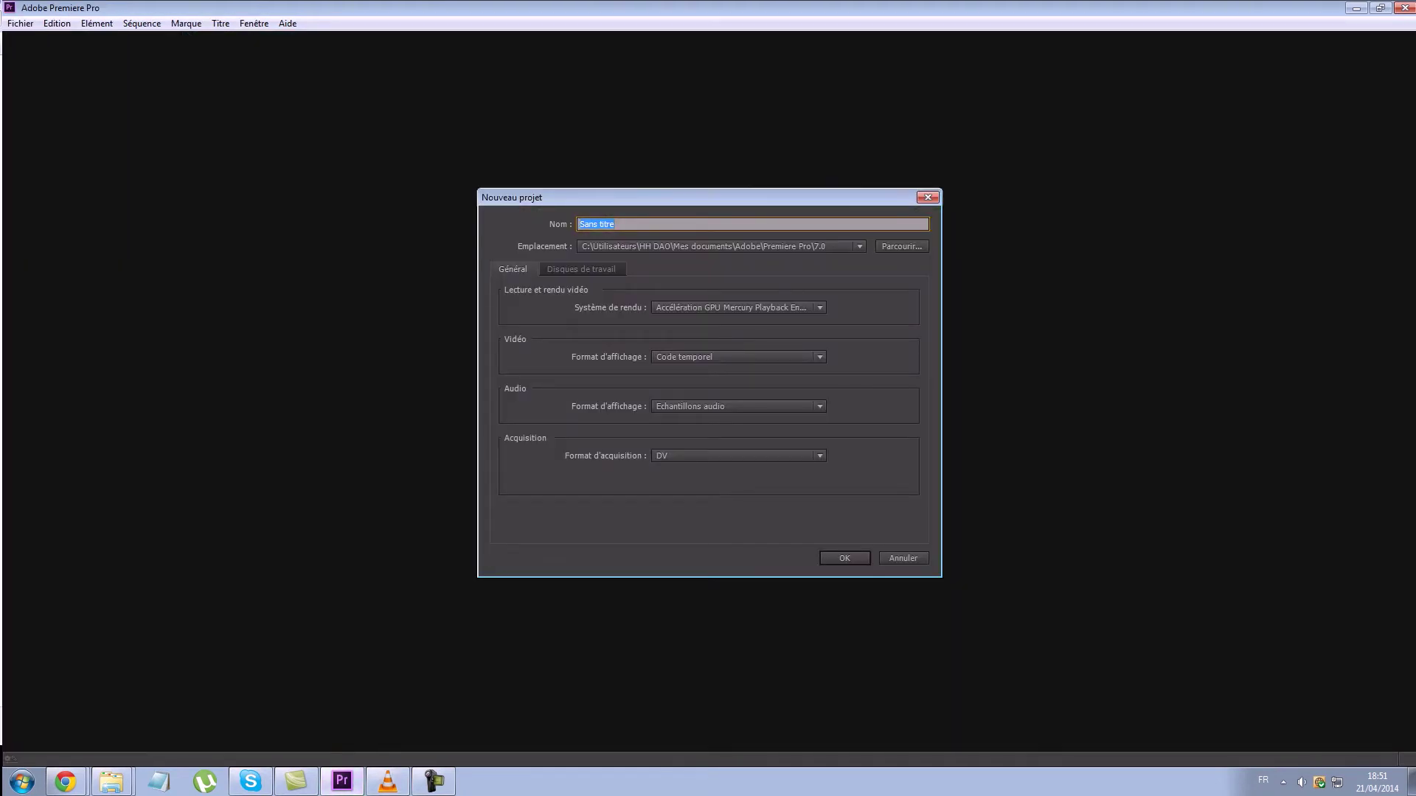
text(Solw-motion Tuto)
key(Return)
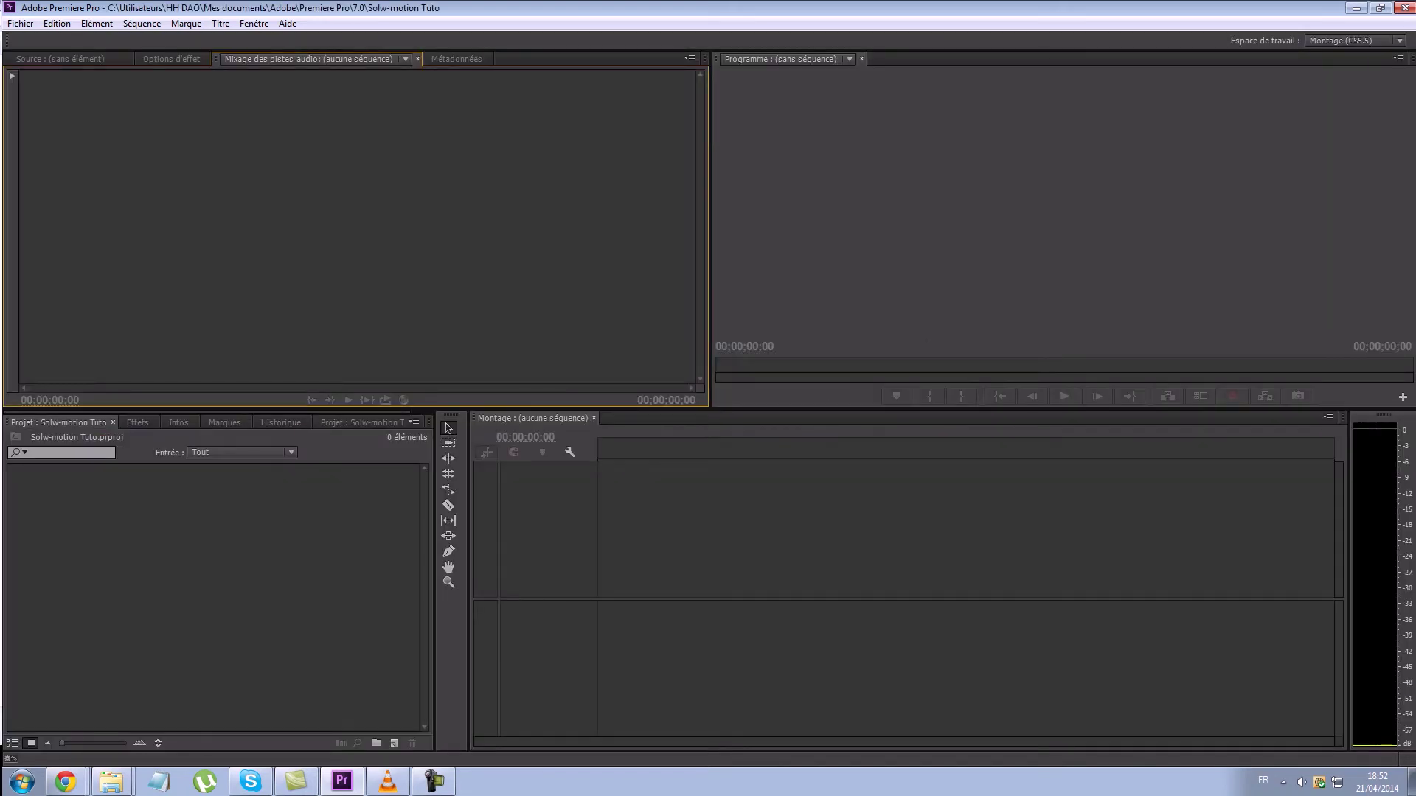
Import the GOPR1857 video from the Slow-Motion folder into the project.
click(112, 781)
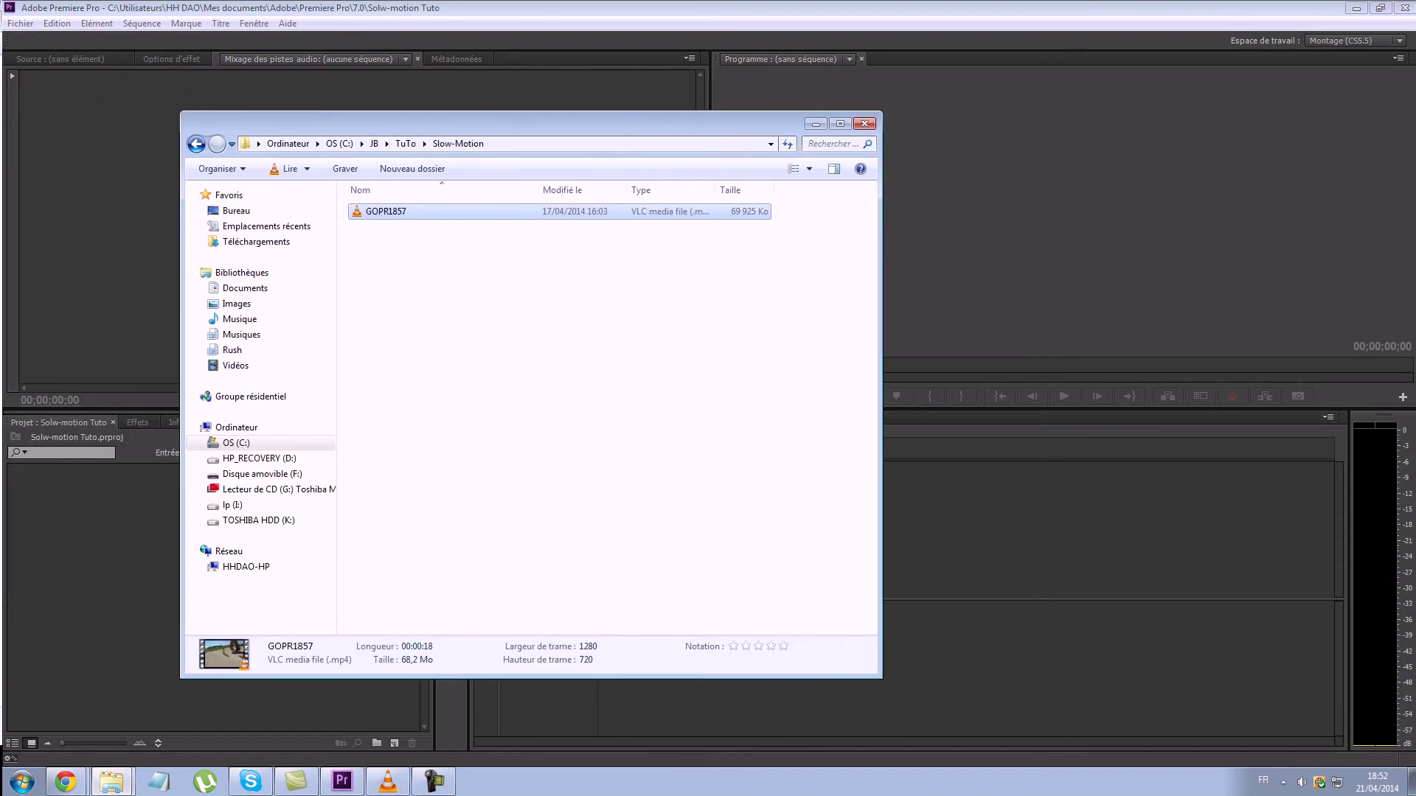
drag(516, 123, 1193, 128)
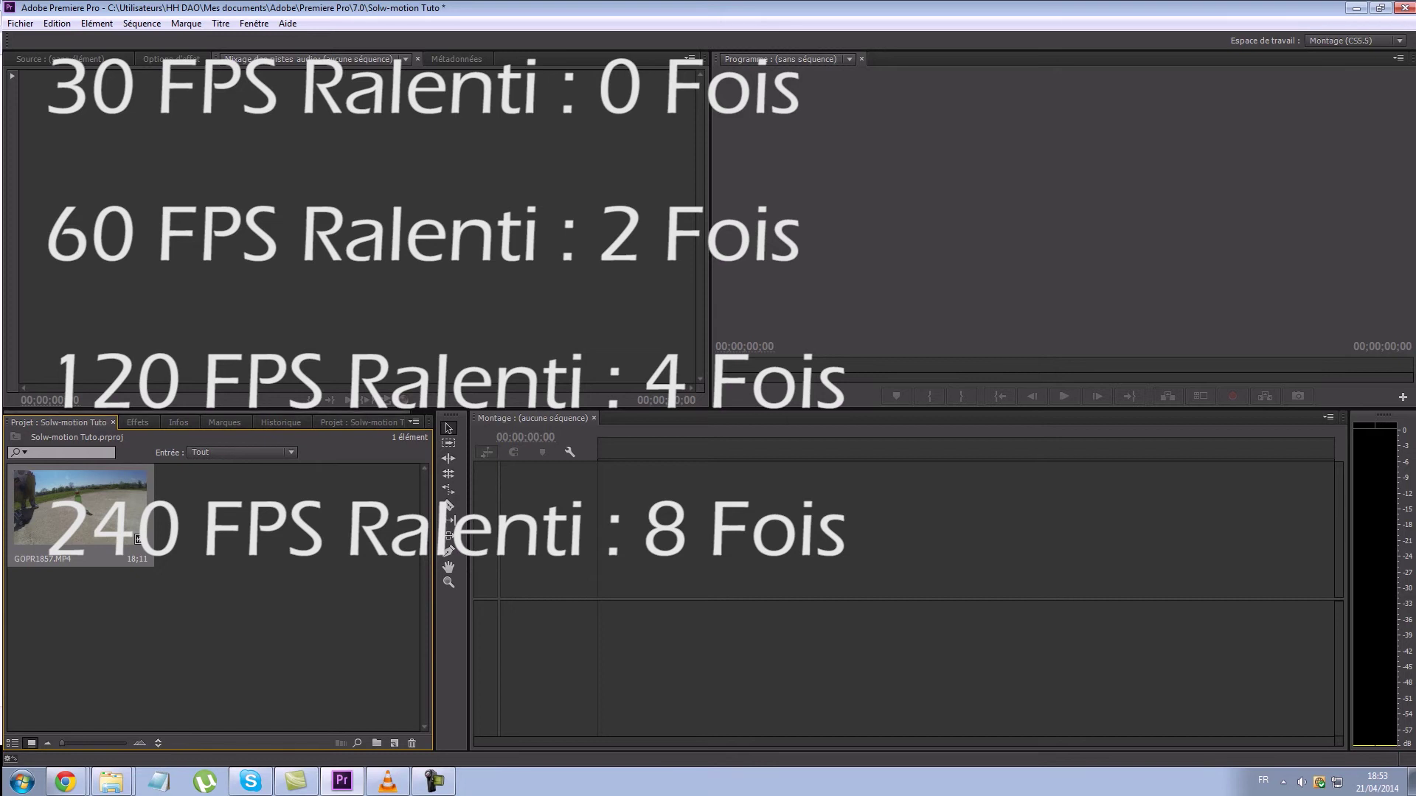
Create a new sequence from the imported GOPR1857.MP4 clip.
right_click(138, 539)
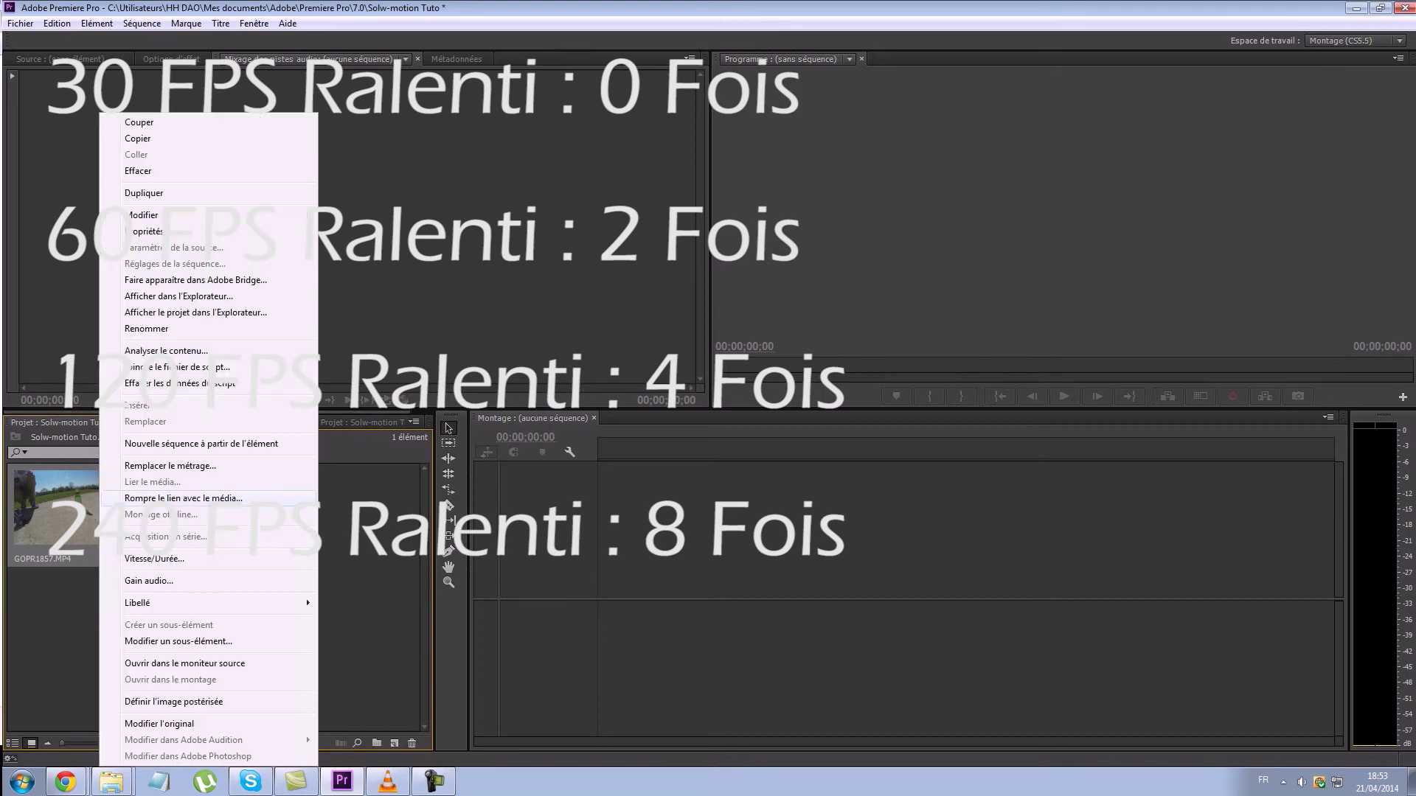
click(138, 539)
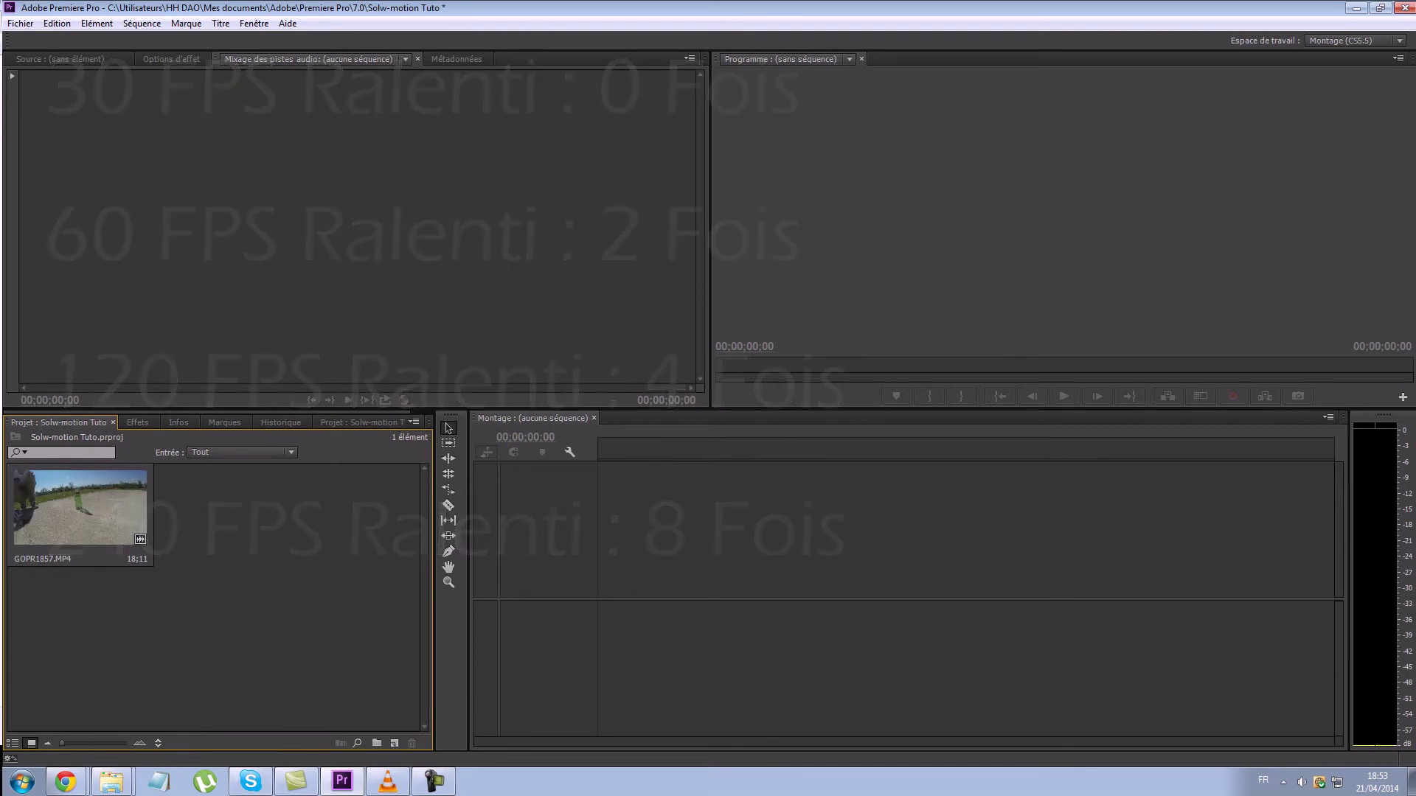
mouse_move(140, 539)
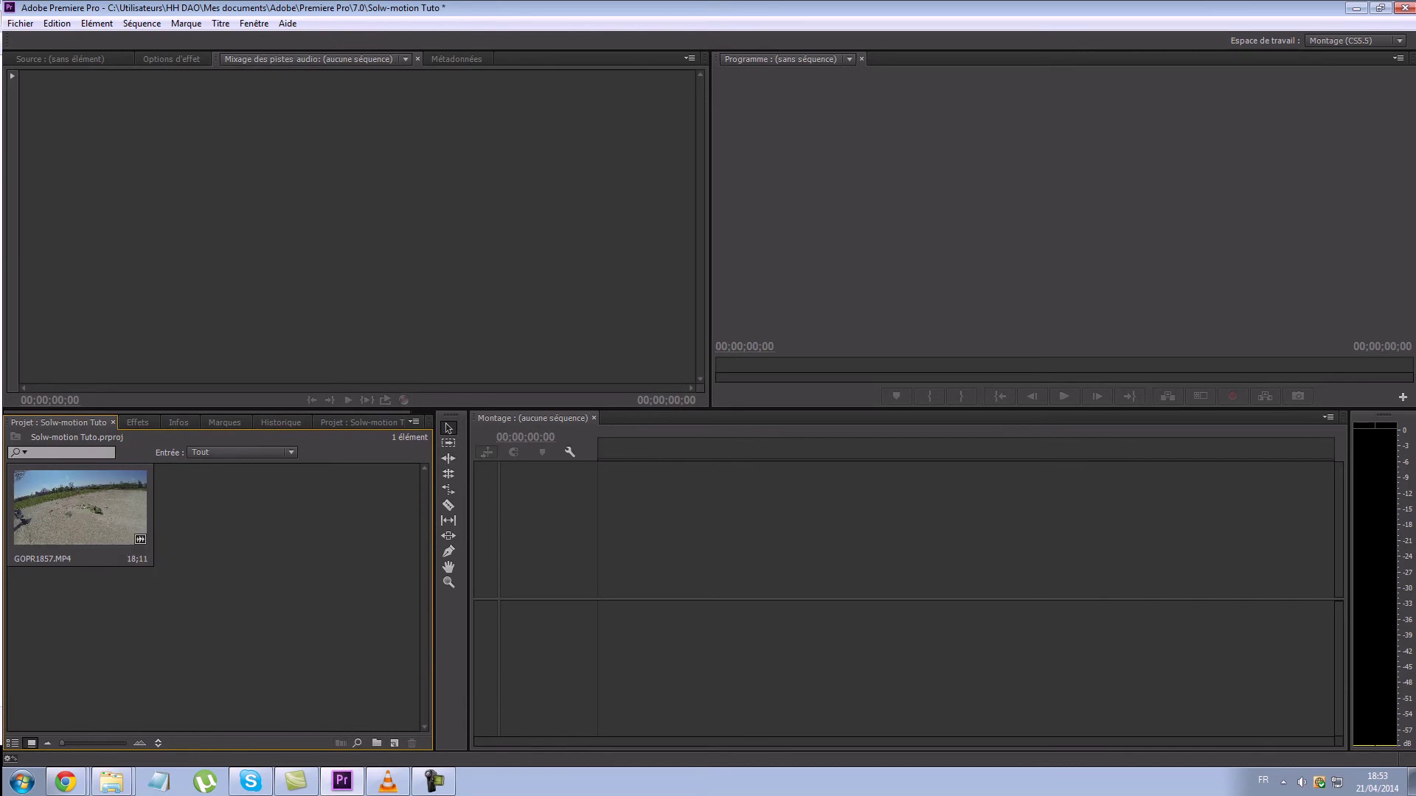
right_click(82, 509)
click(81, 509)
right_click(104, 508)
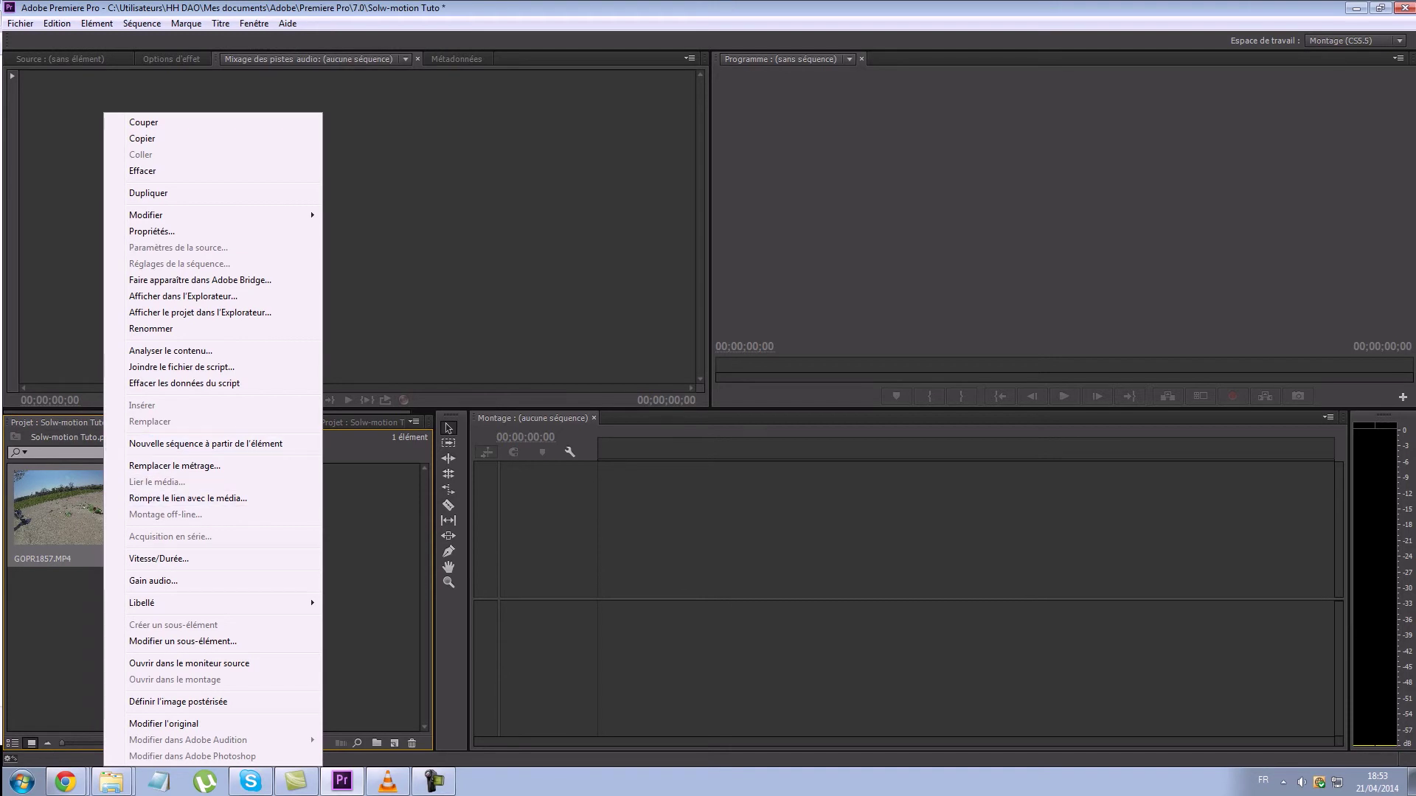
click(205, 443)
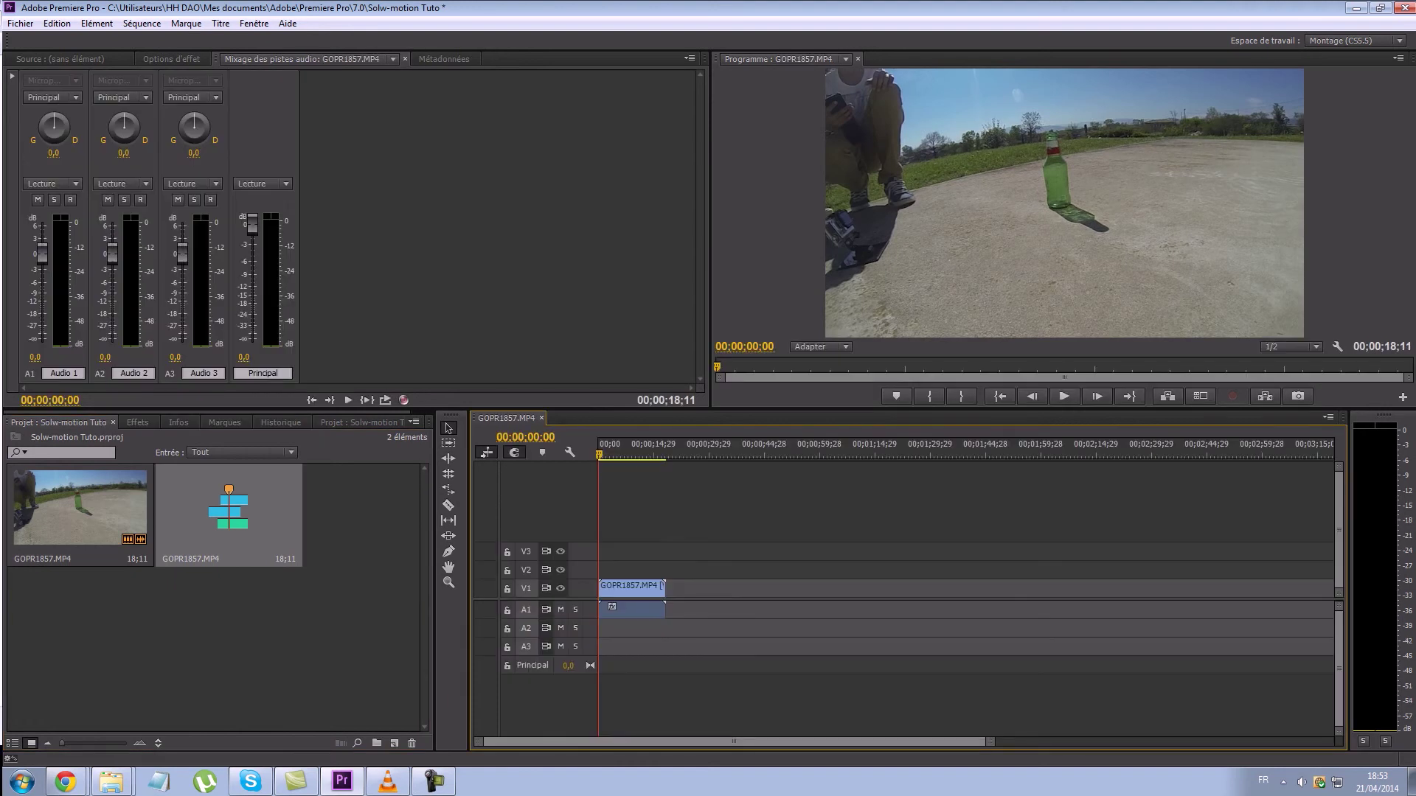
Trim away the clip's footage before about 00;00;09;17 and move the remainder to the start of the sequence.
key(space)
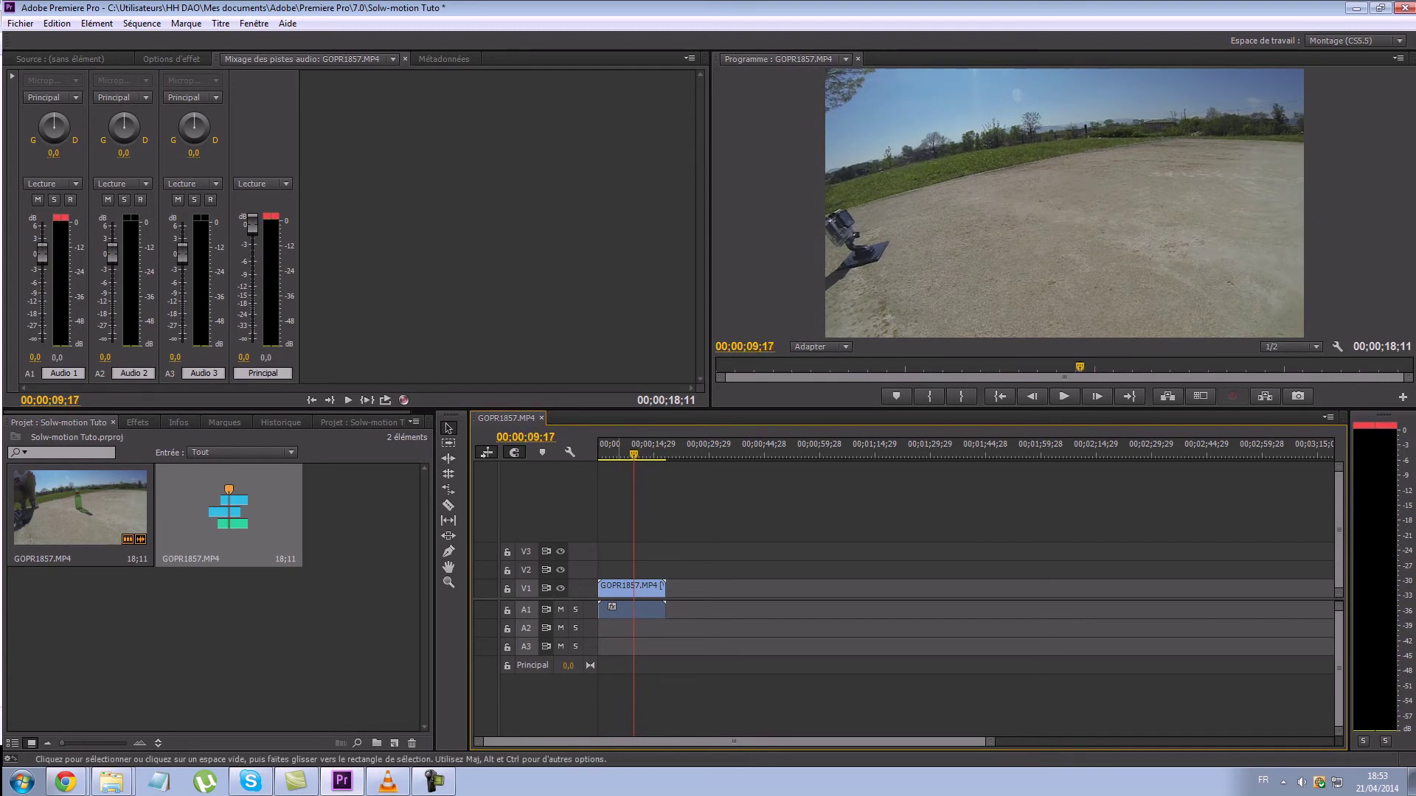
click(612, 588)
drag(662, 585, 632, 586)
drag(990, 742, 690, 742)
drag(763, 590, 741, 589)
drag(649, 446, 598, 447)
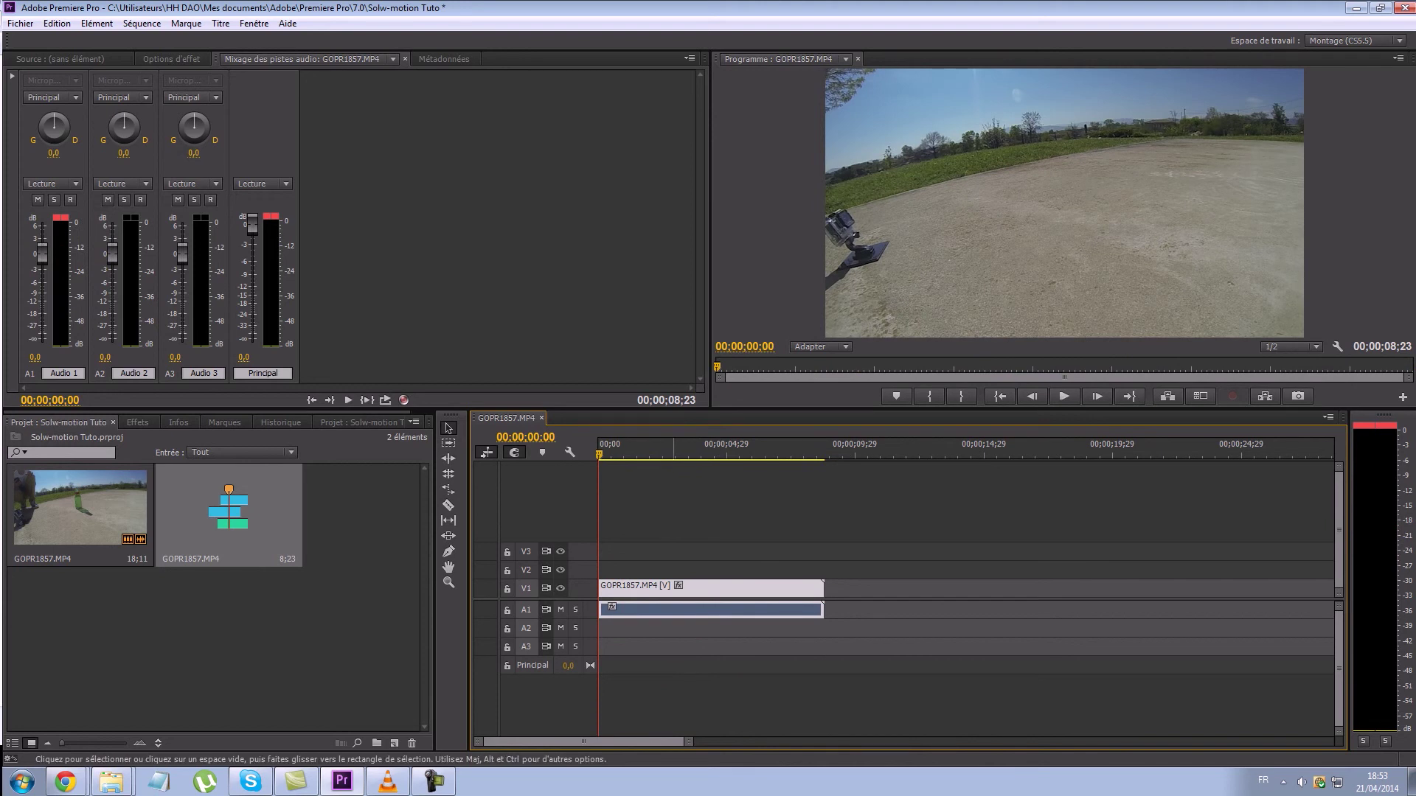
Set the speed of the GOPR1857.MP4 clip in the sequence to 50%.
right_click(689, 590)
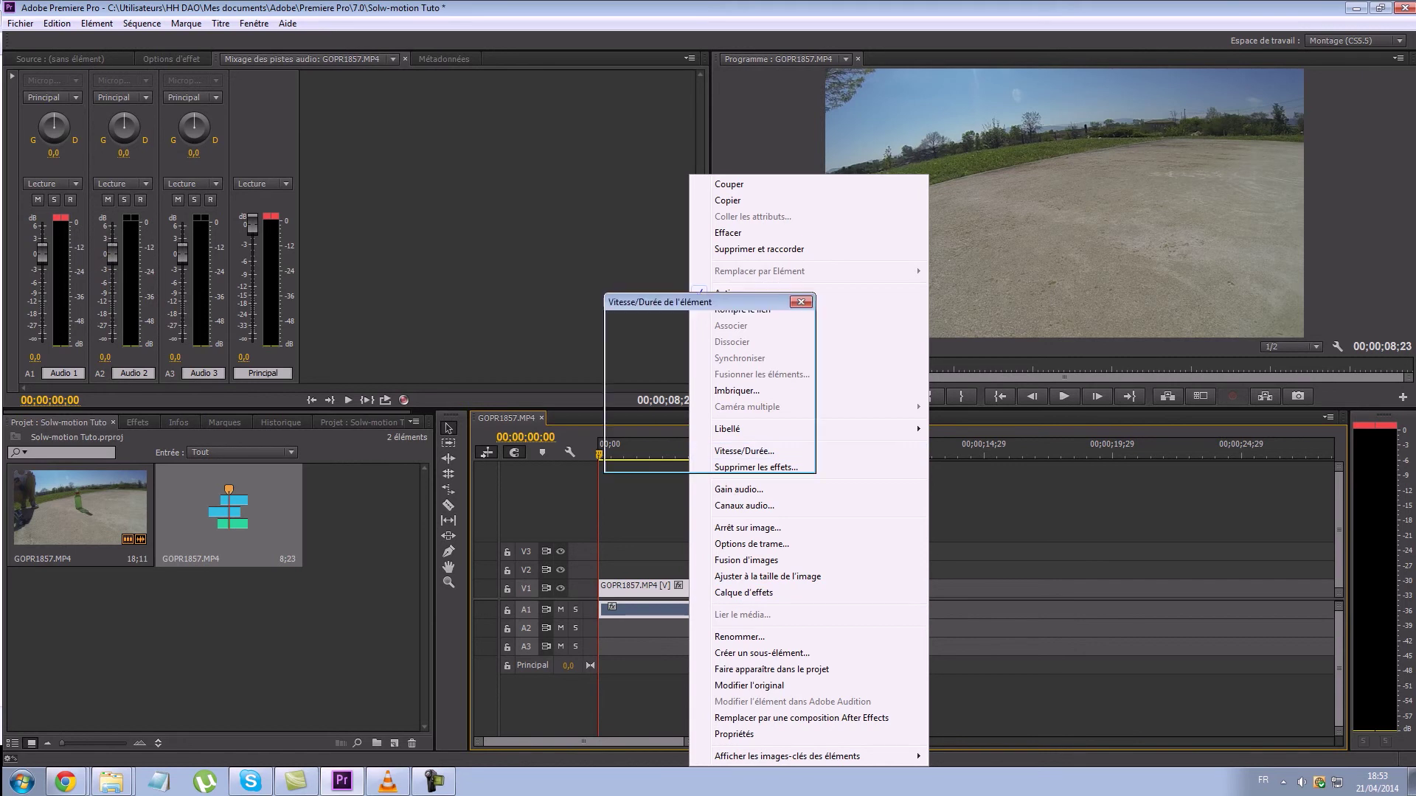
click(744, 450)
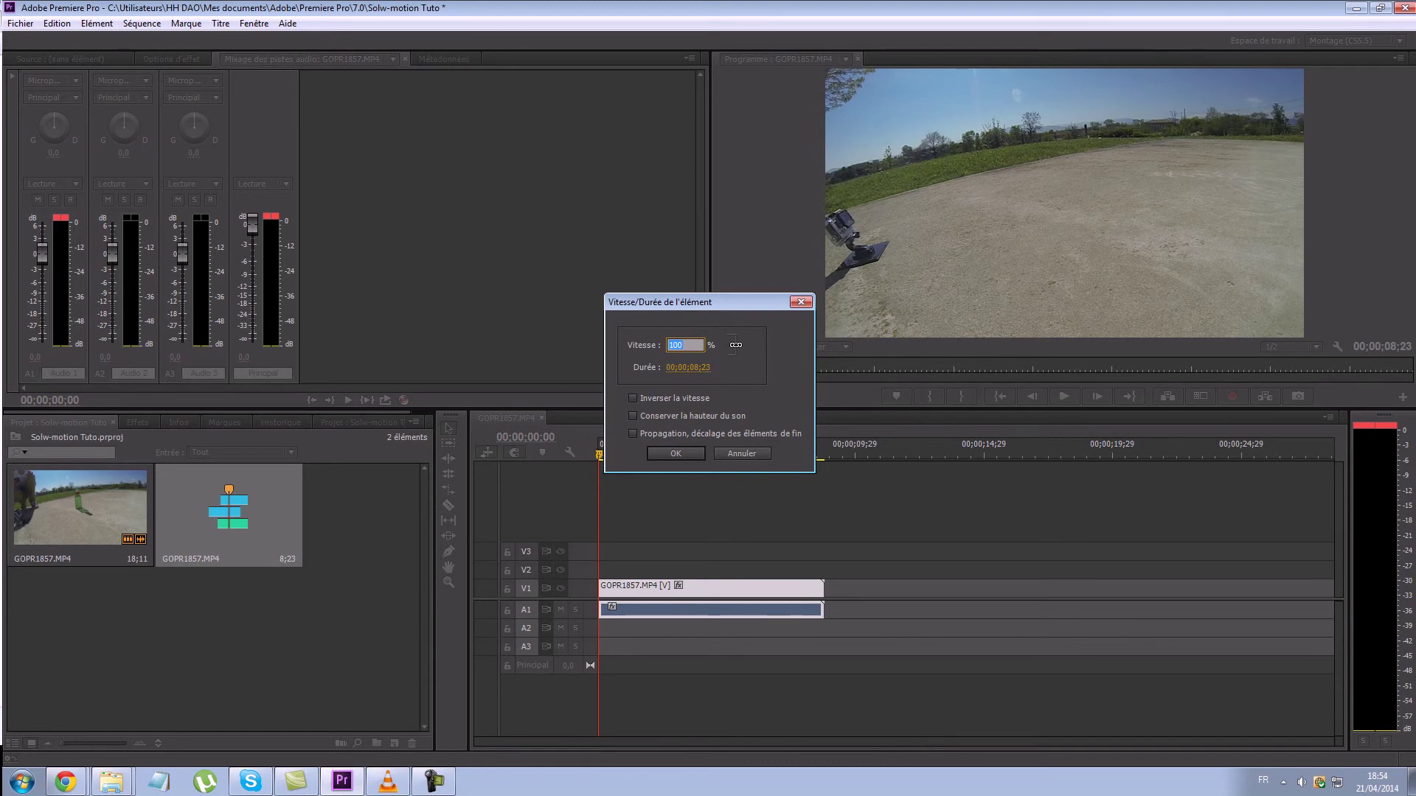
text(50)
key(Return)
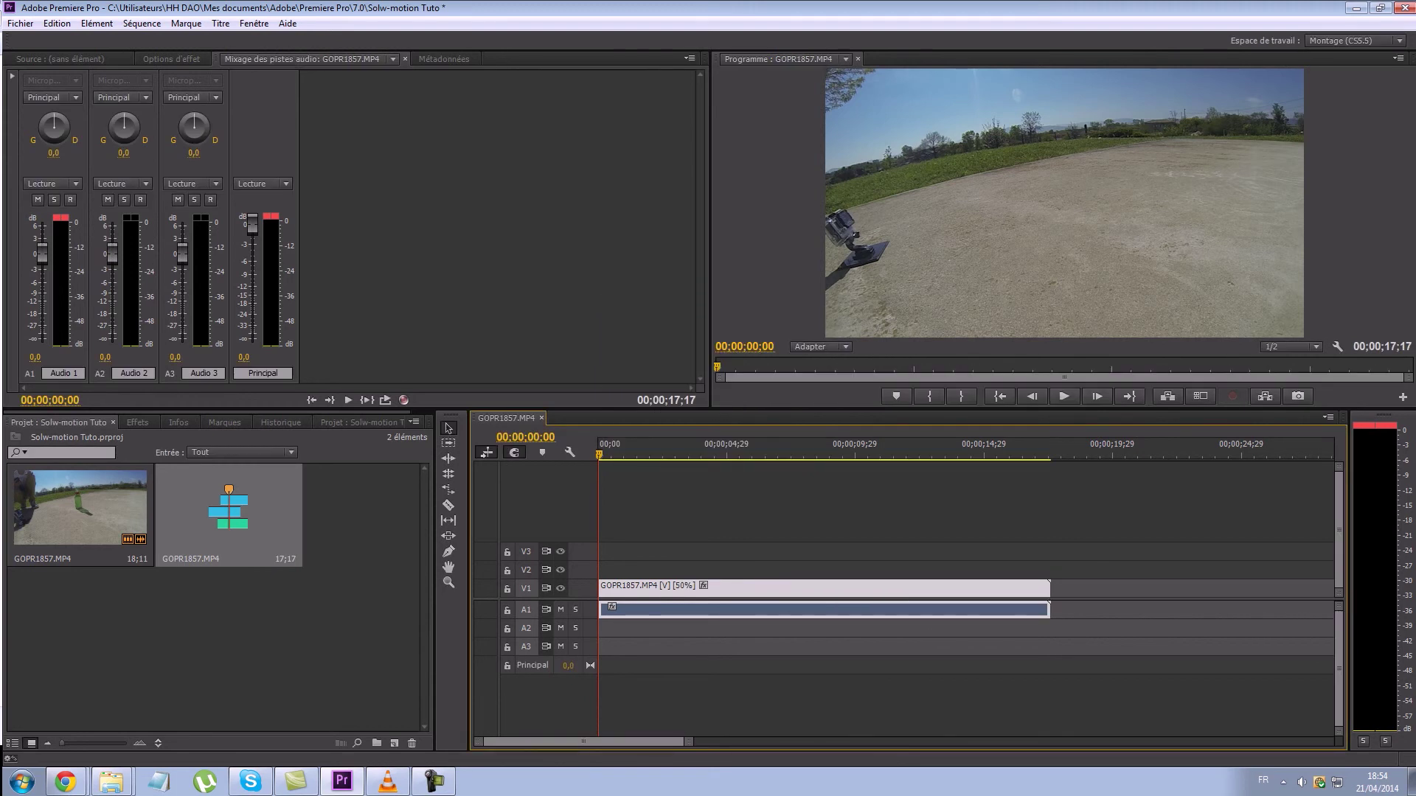
Set the clip's speed back to 100%, play the bottle break at normal speed and return to the sequence start.
right_click(730, 587)
click(784, 279)
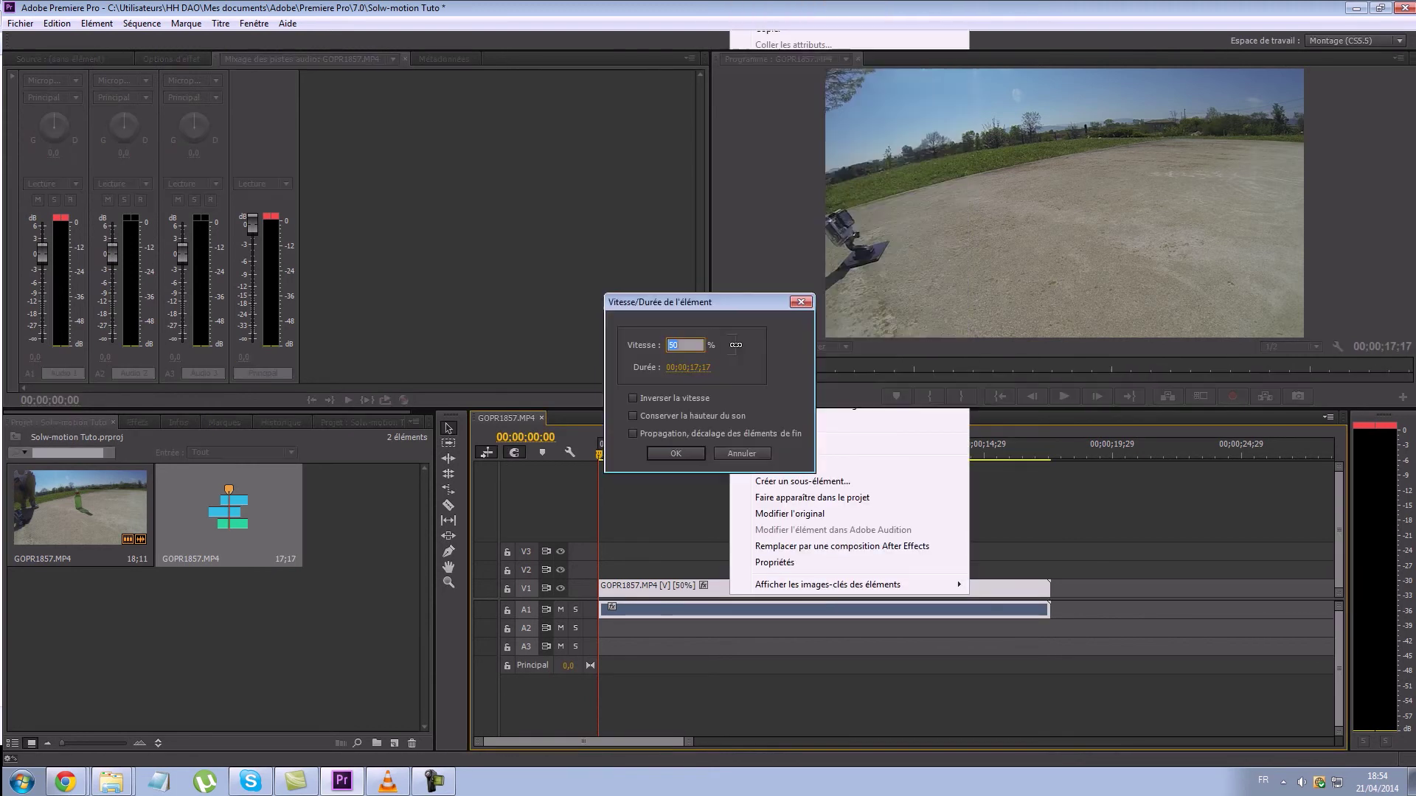
text(100)
key(Return)
key(space)
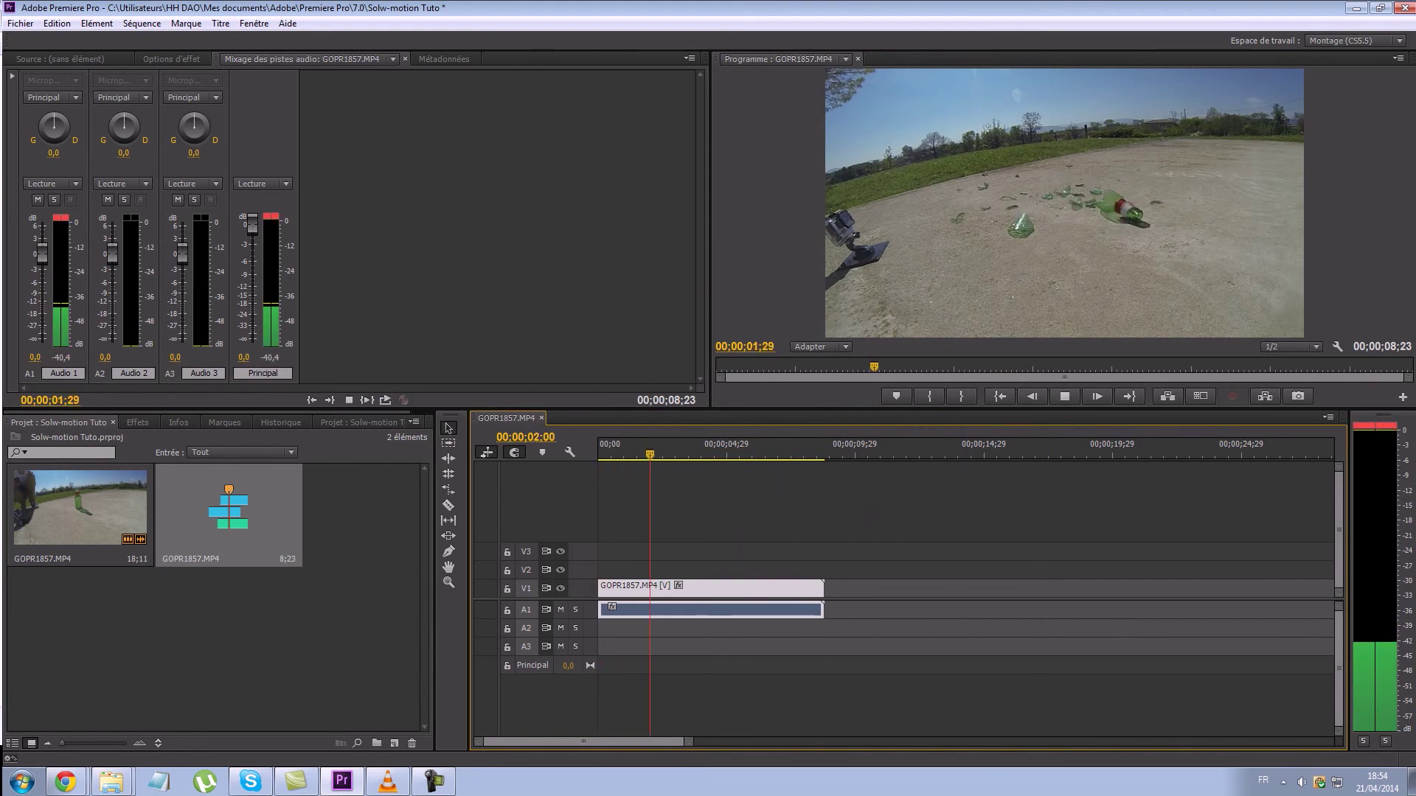
key(space)
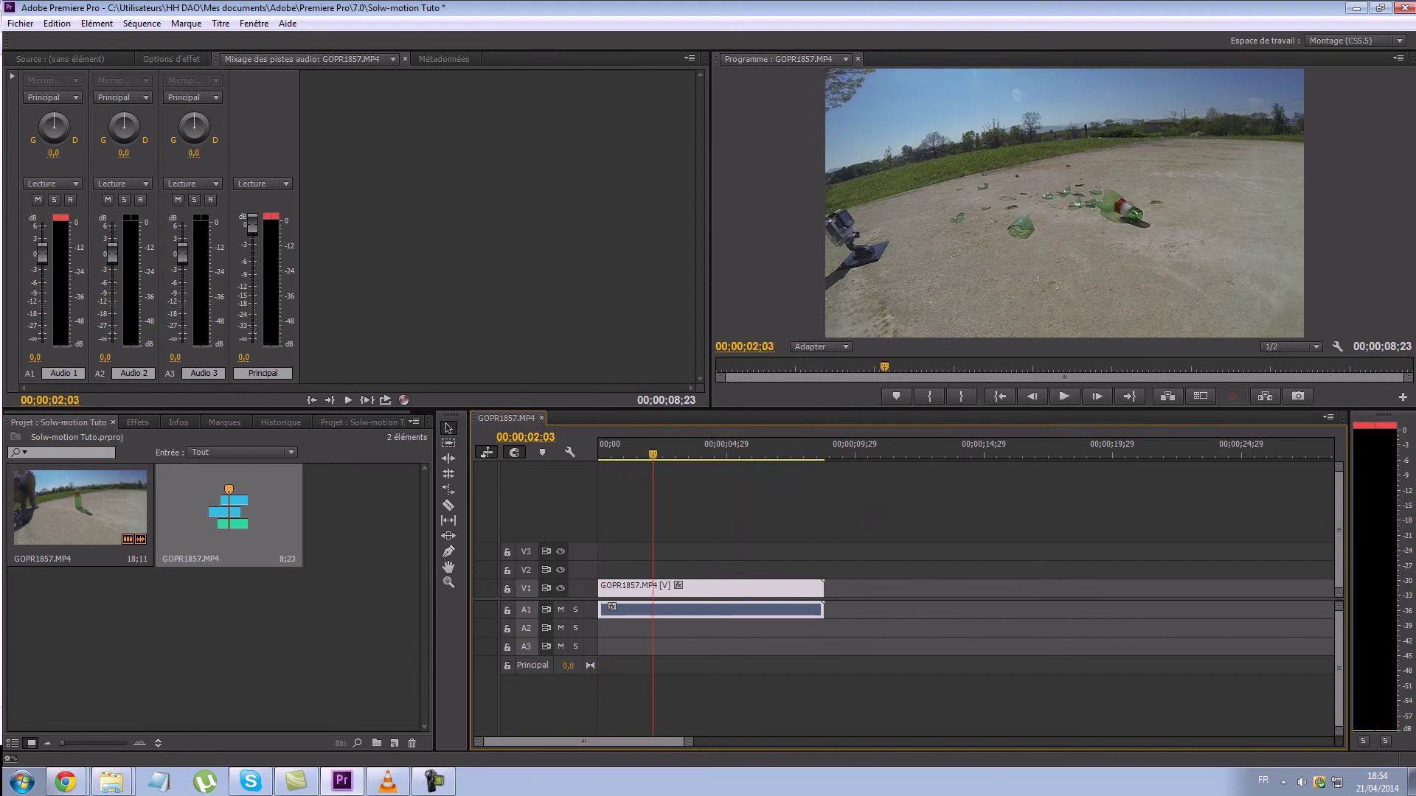
key(Home)
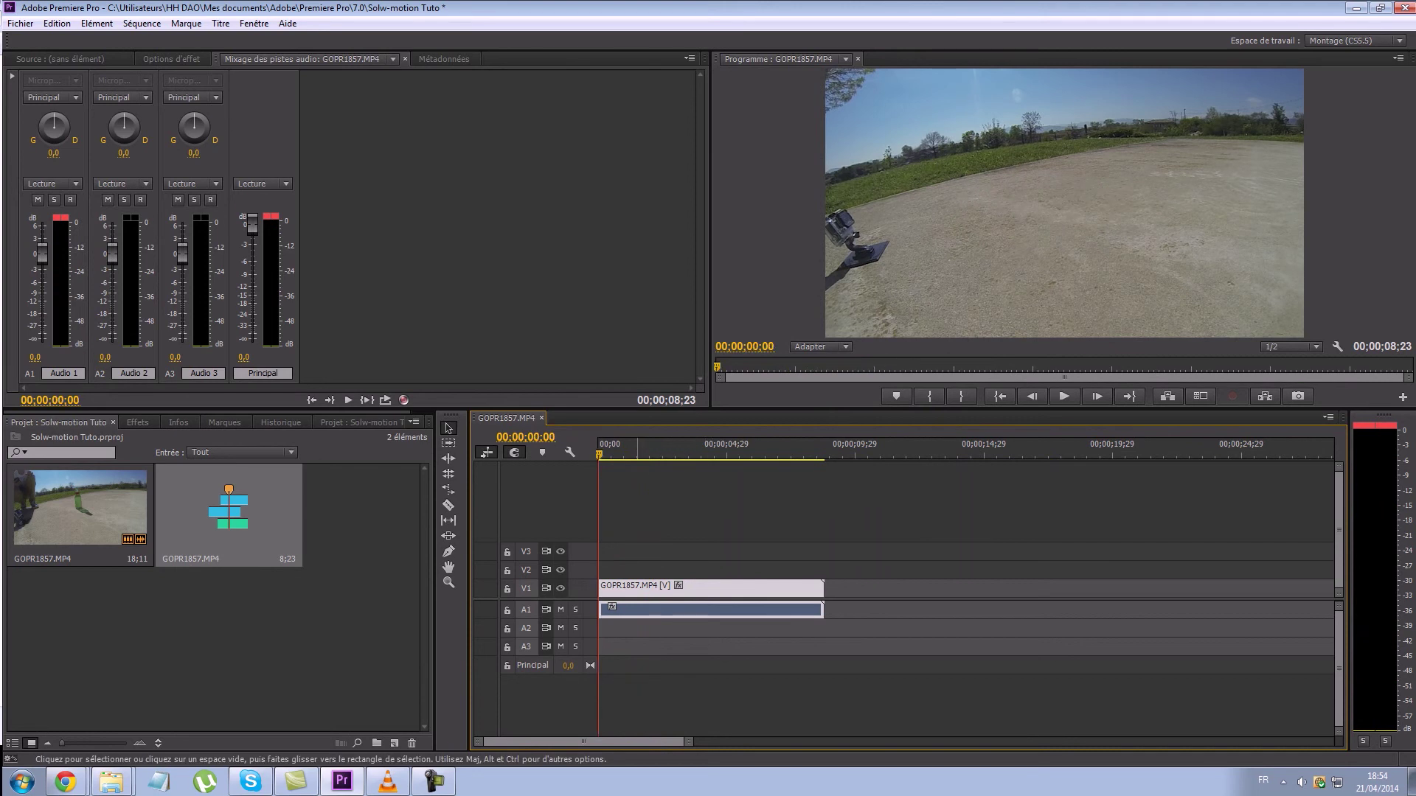
Set the clip's speed to 50% again and play the bottle break in slow motion.
right_click(648, 588)
click(673, 452)
text(50)
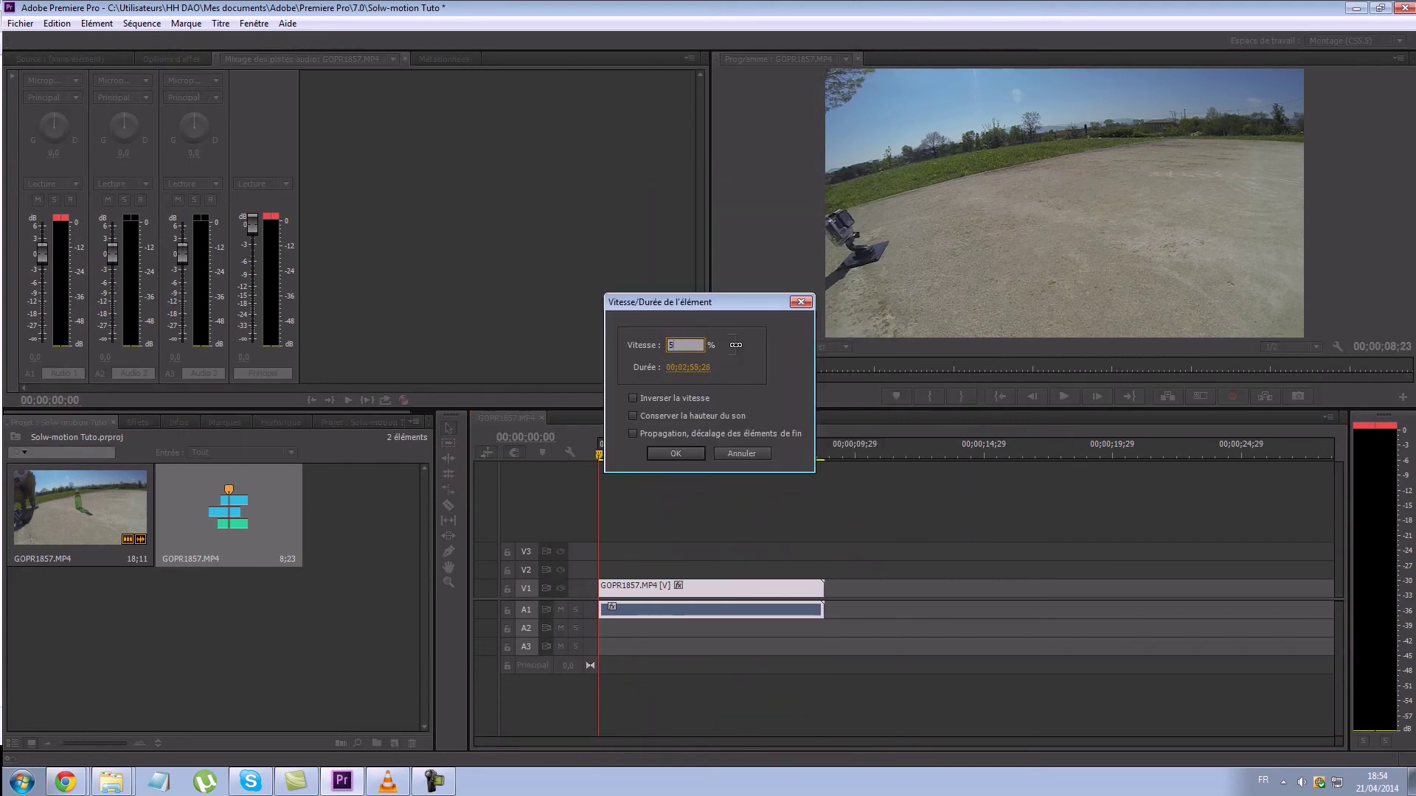
key(Return)
key(b)
key(space)
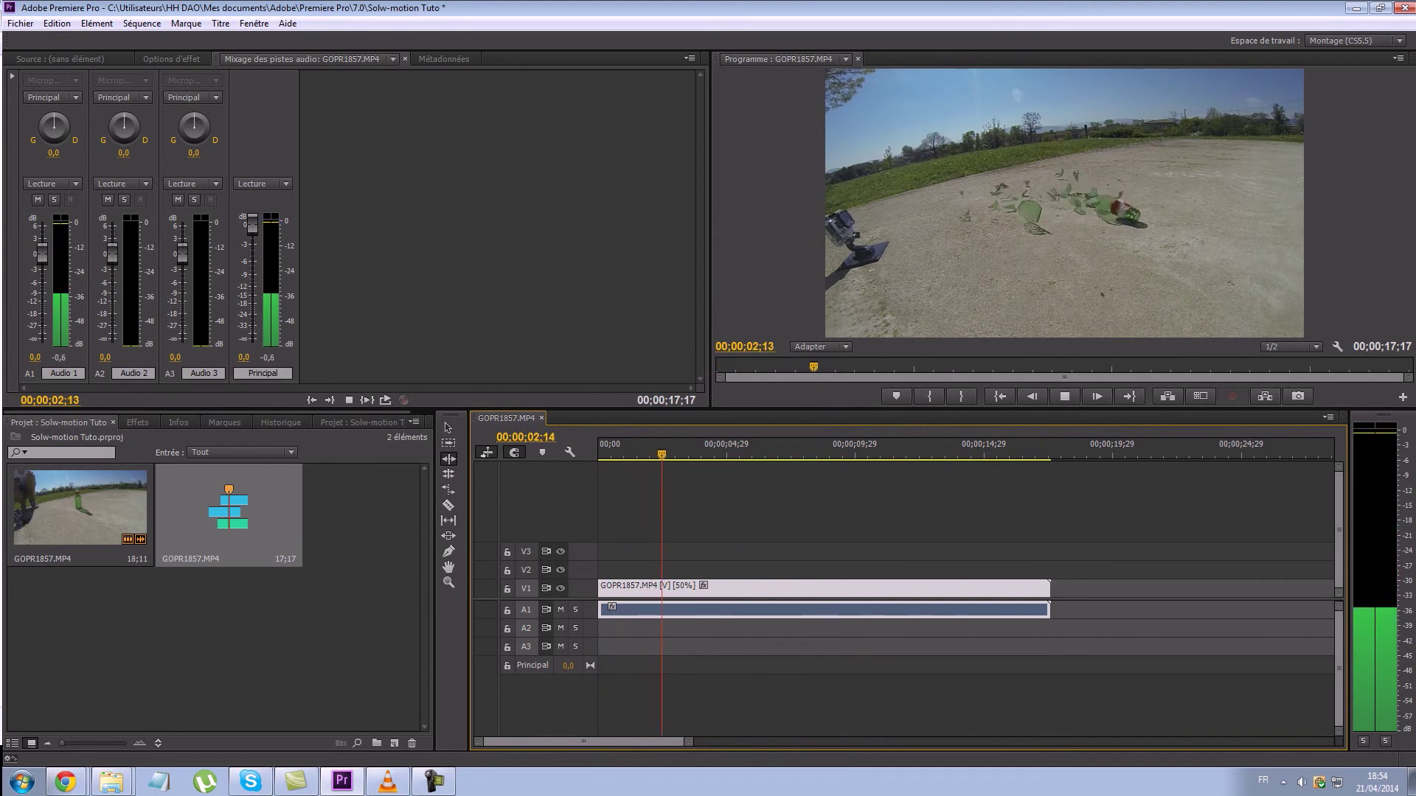
key(space)
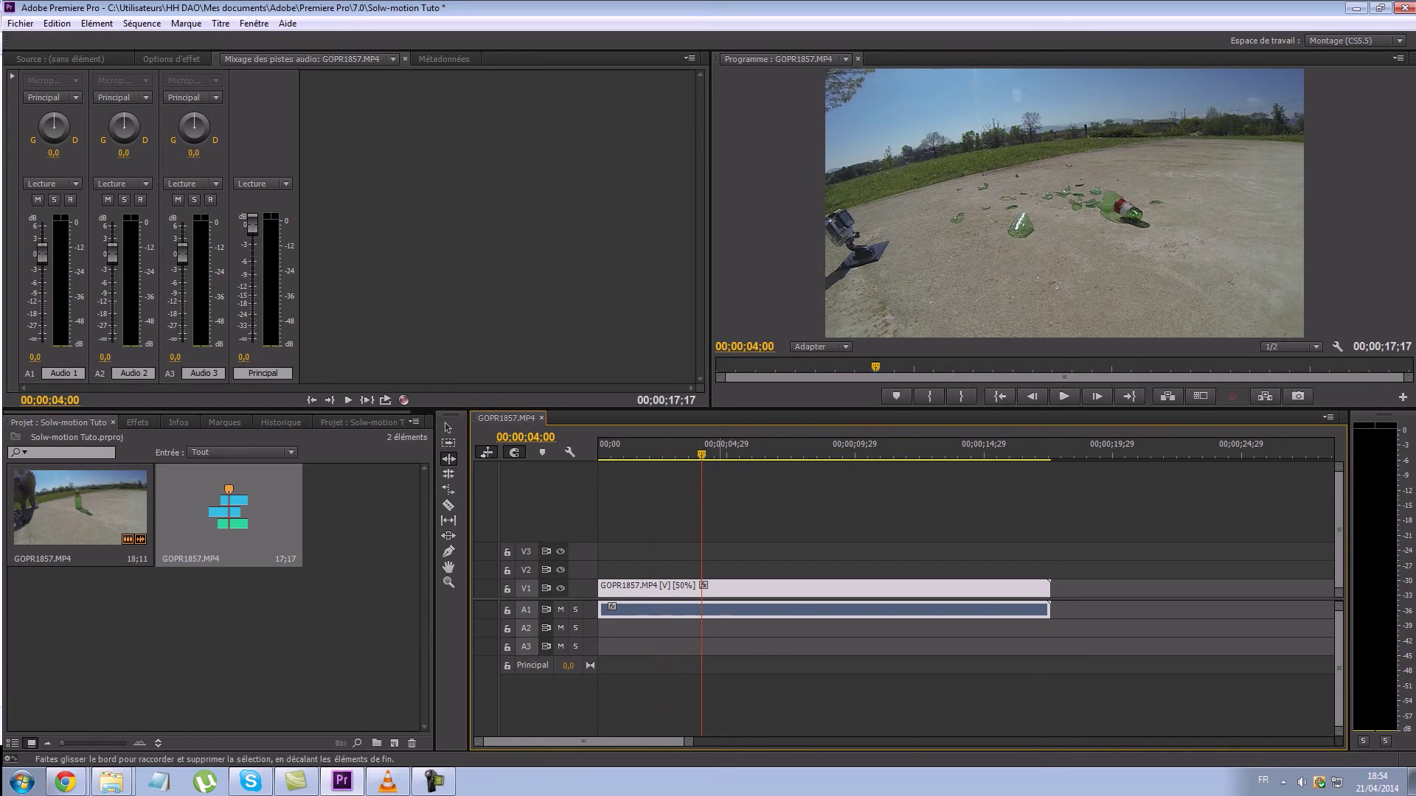
Set the clip's speed to 25% and play the bottle break at the slower speed.
right_click(729, 588)
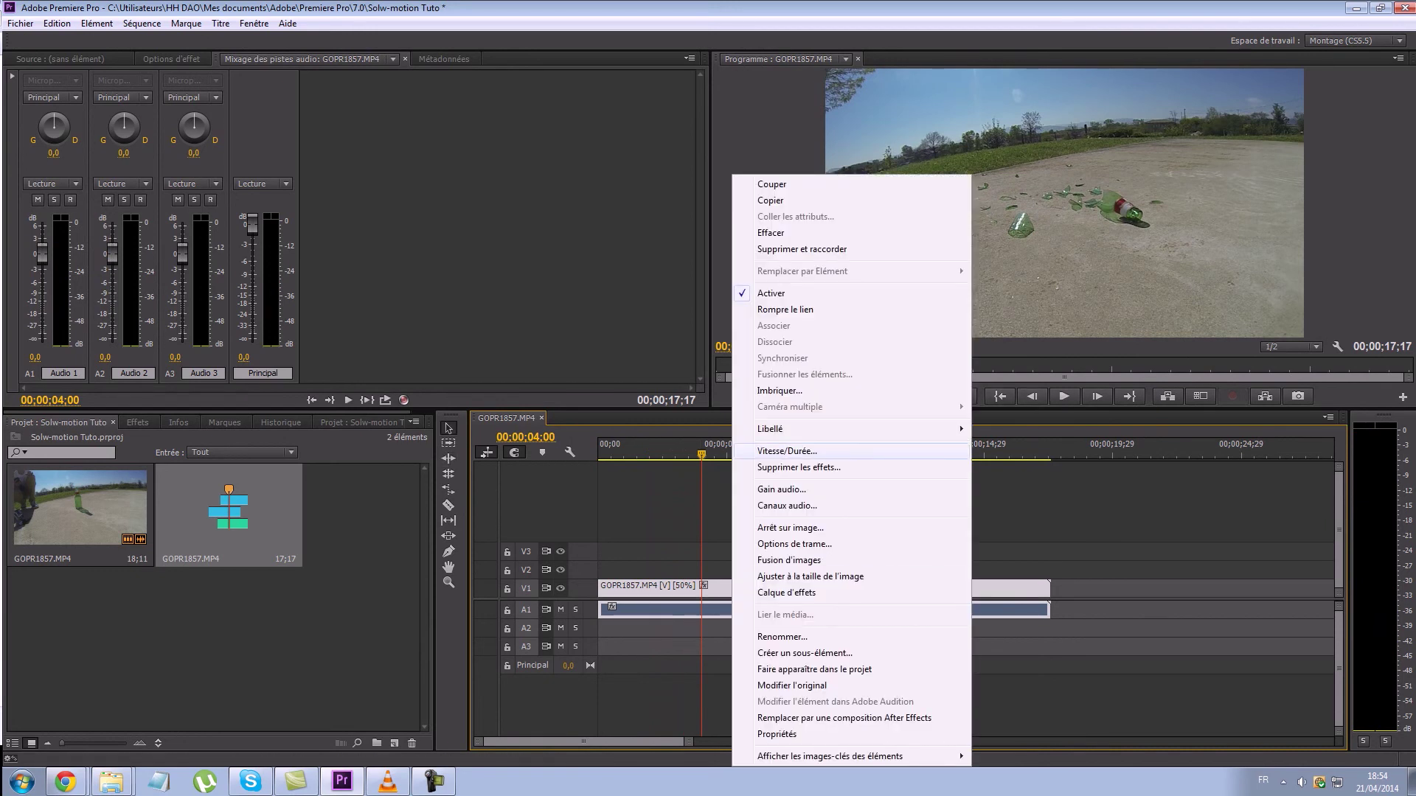
click(787, 451)
text(25)
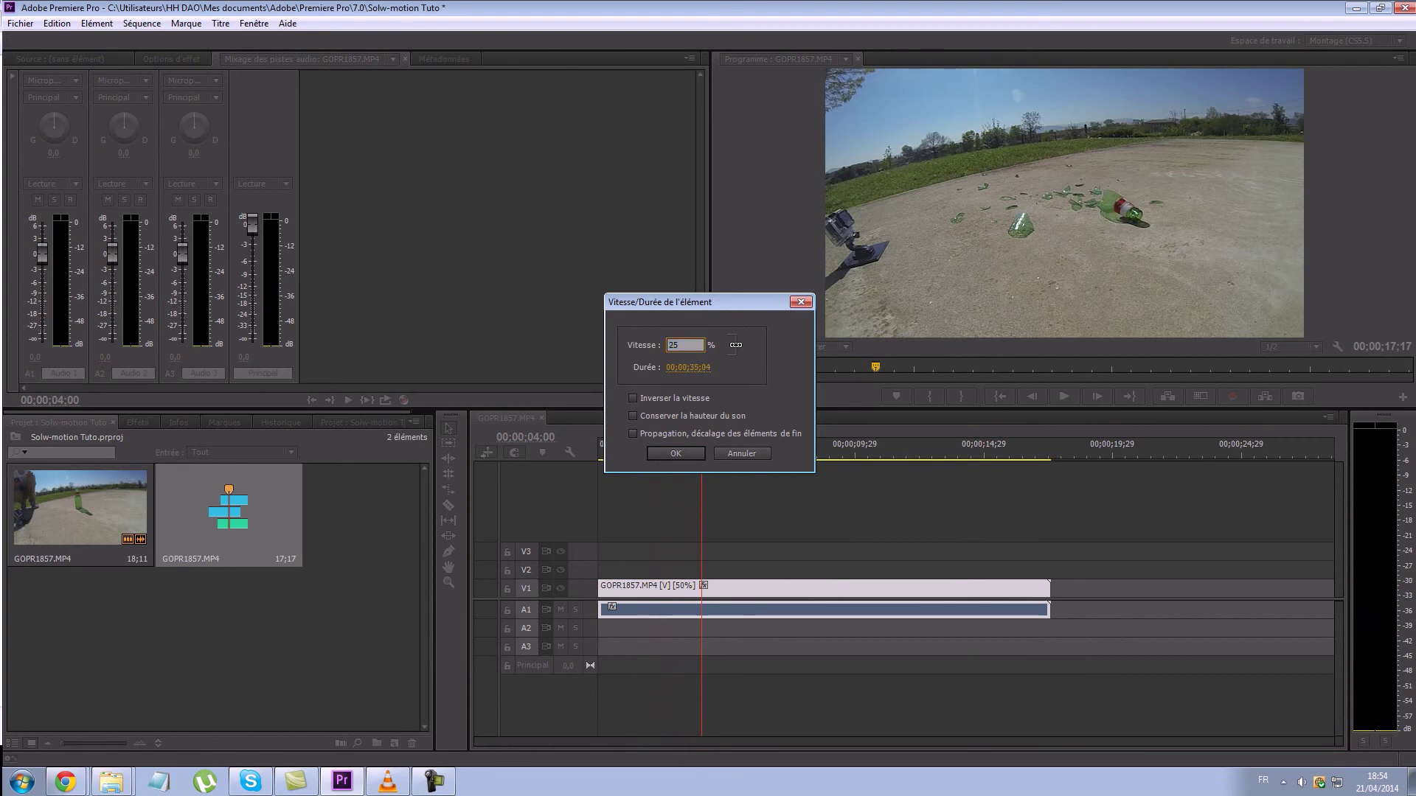
key(Return)
key(Home)
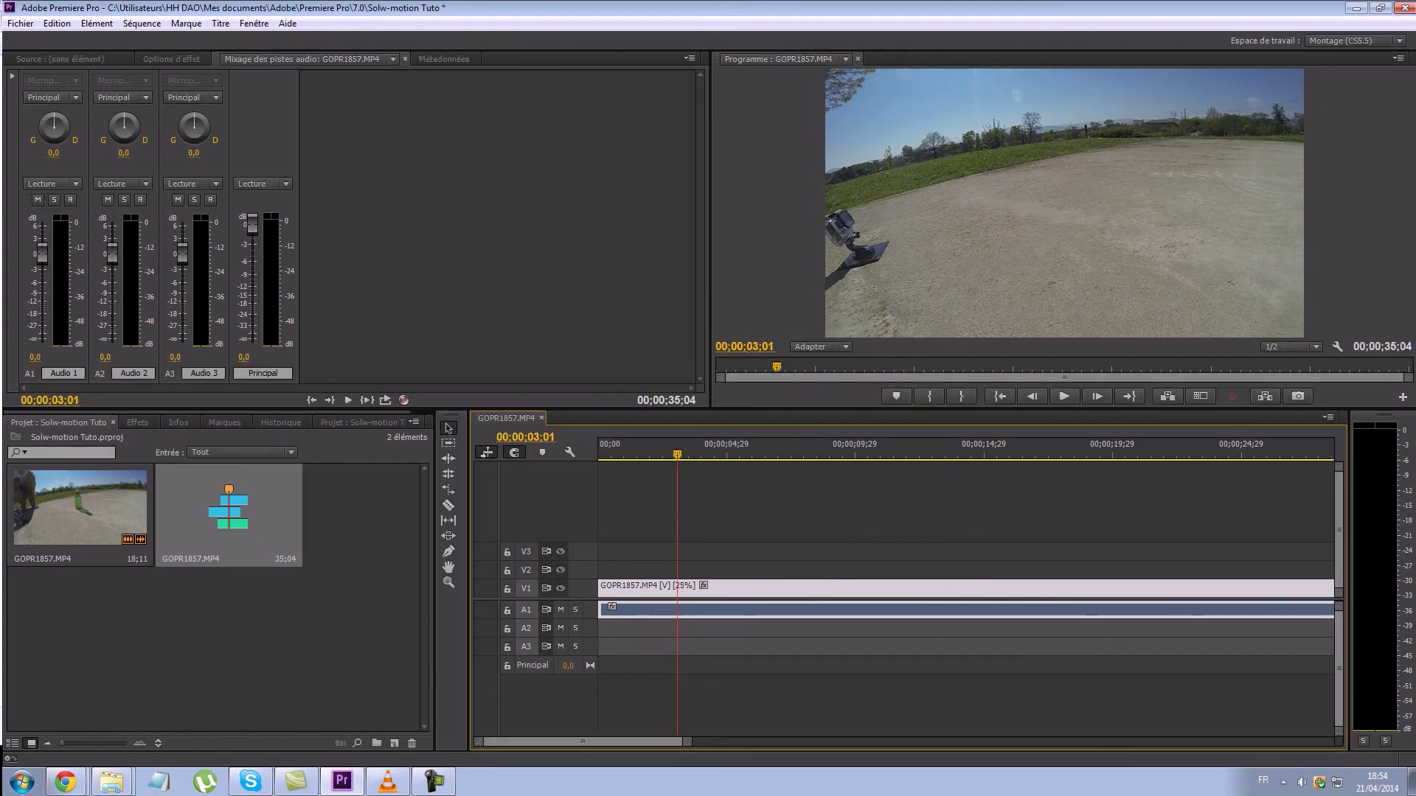
key(space)
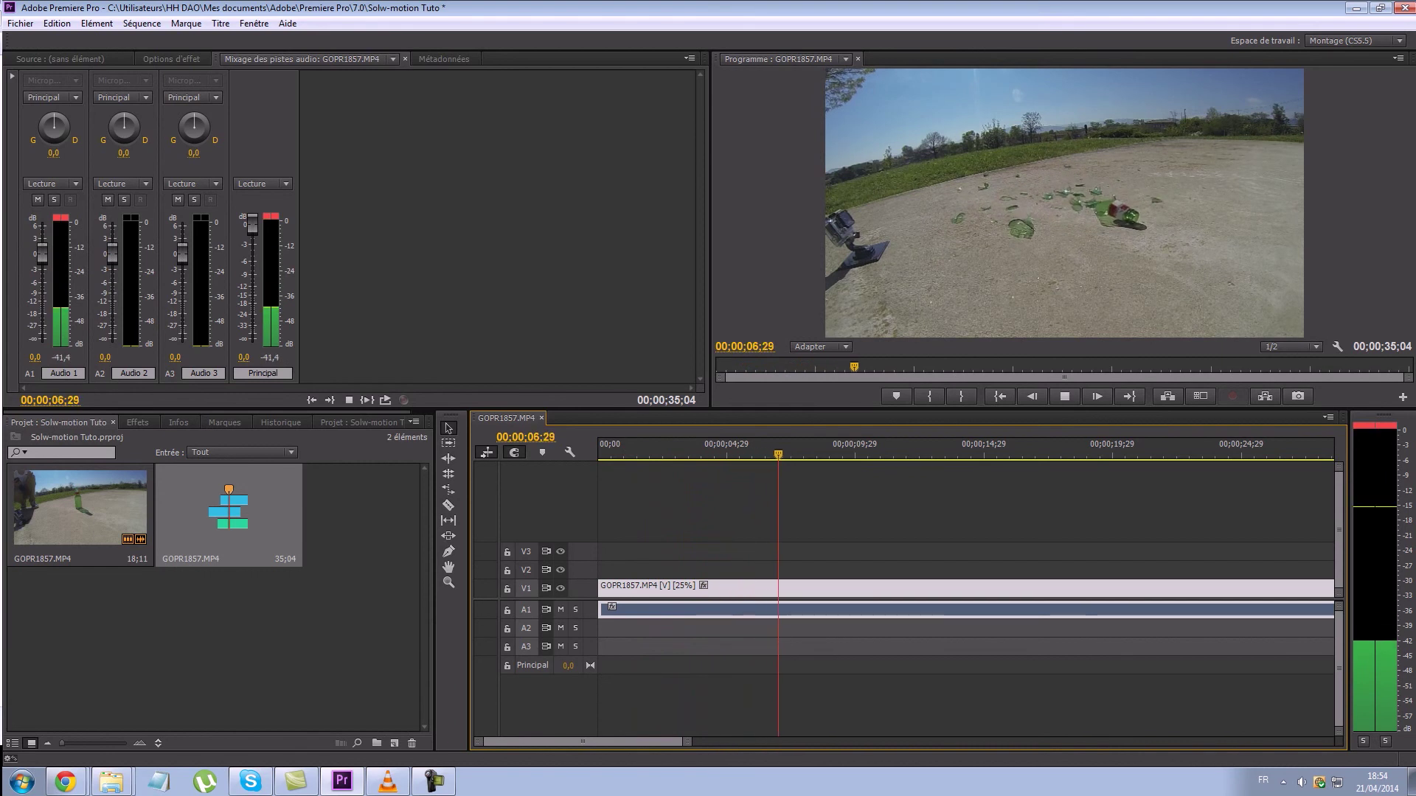
key(space)
Rewind to 00;00;03;19, just before the bottle breaks, and split the clip there with the Razor tool.
key(j)
key(j)
key(j)
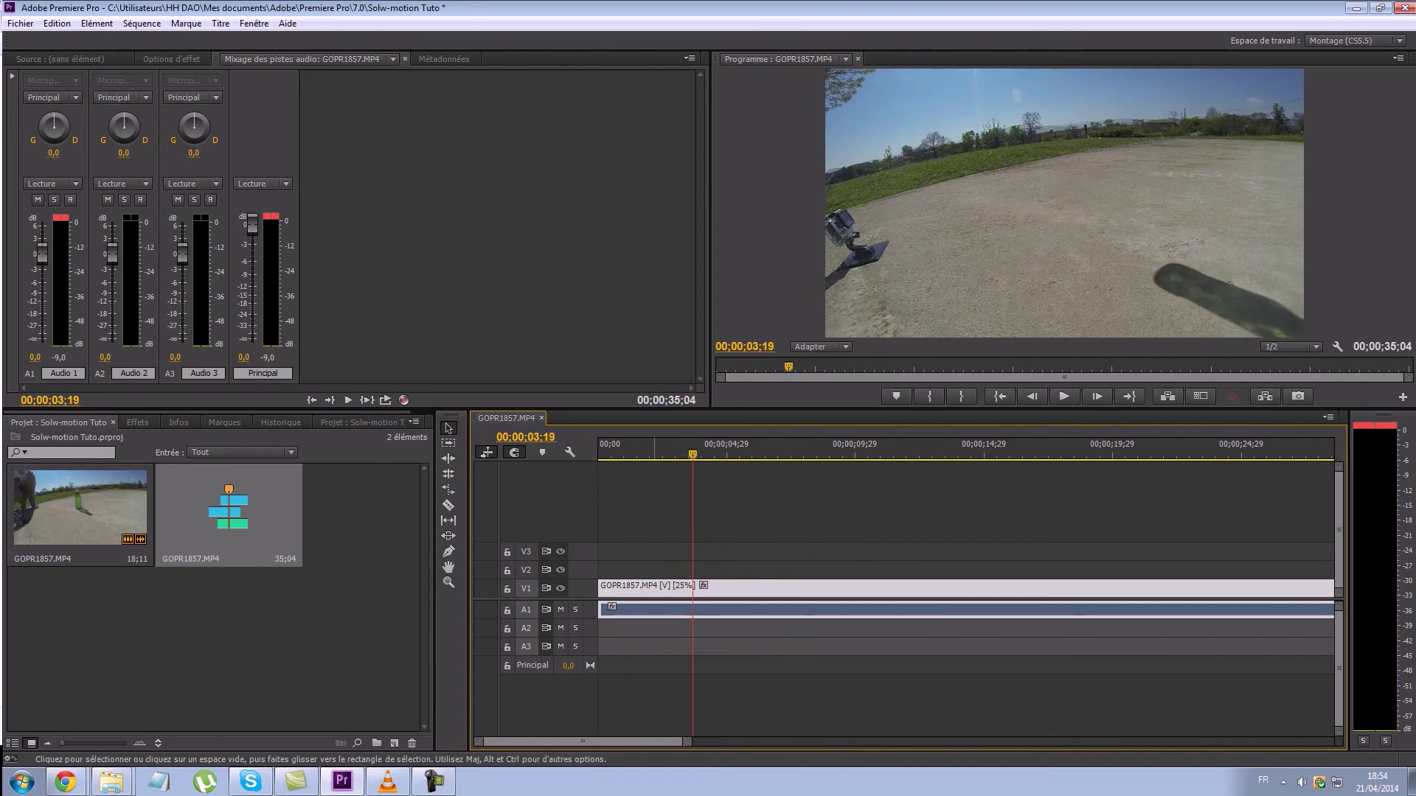
key(c)
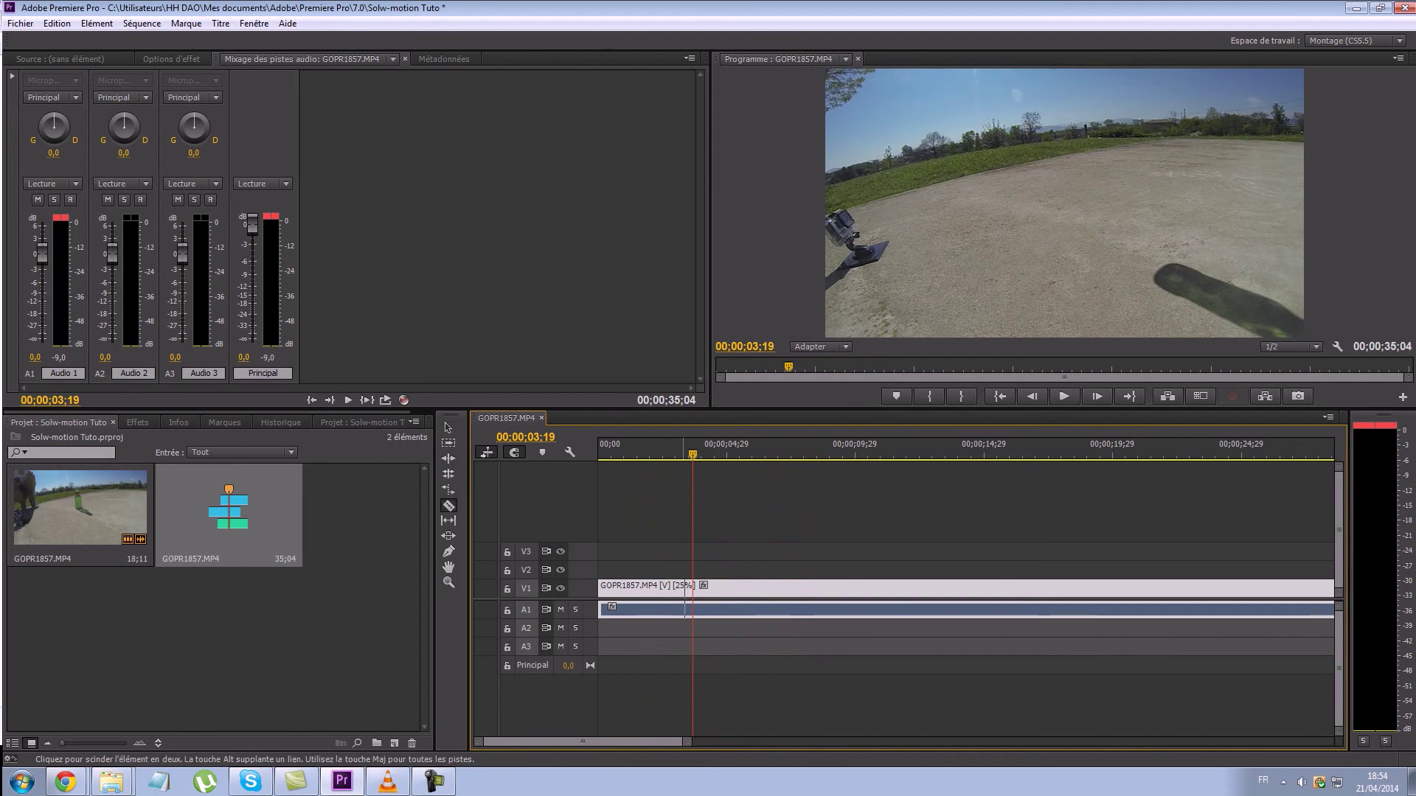
click(692, 589)
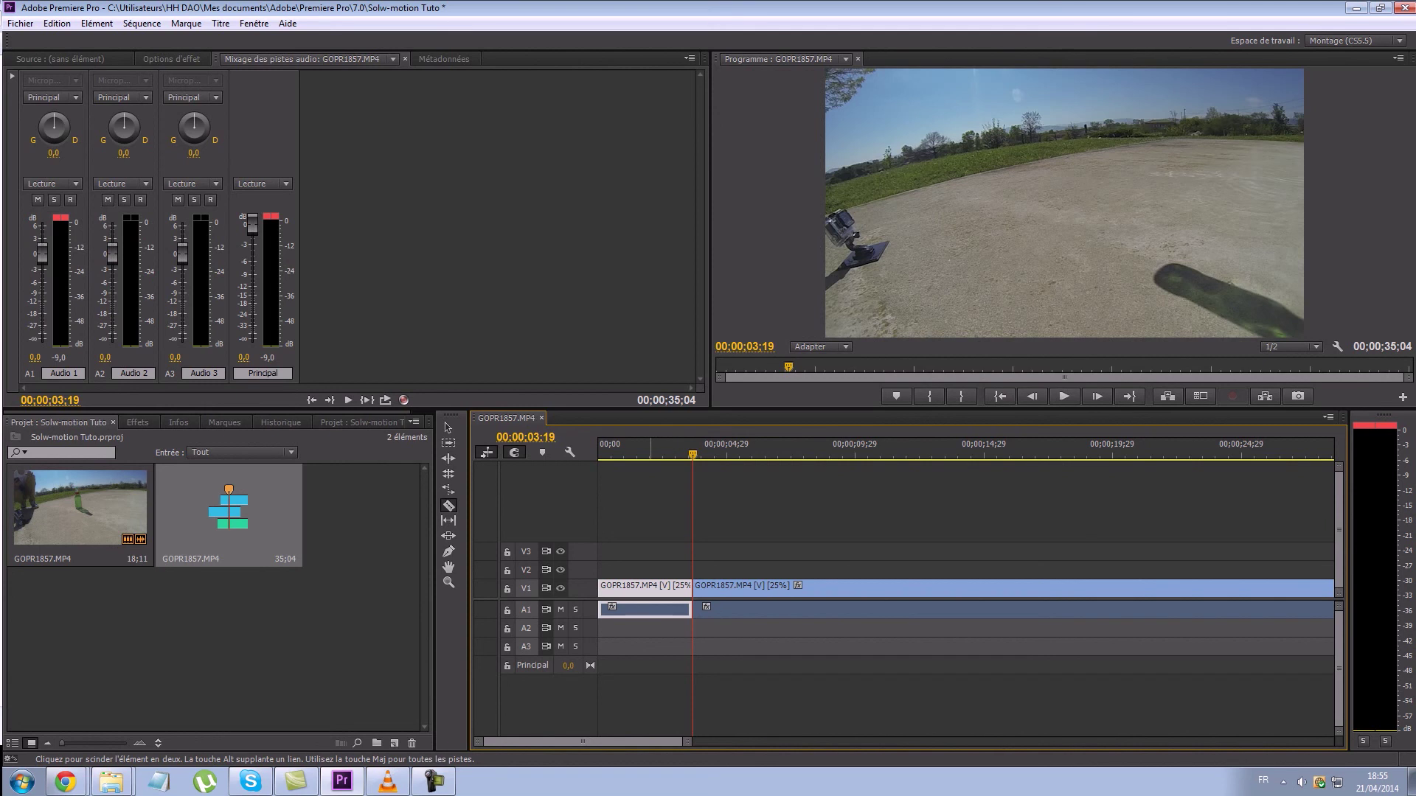
Delete the piece before the cut and close the gap so the remaining clip begins at the sequence start.
key(Delete)
key(v)
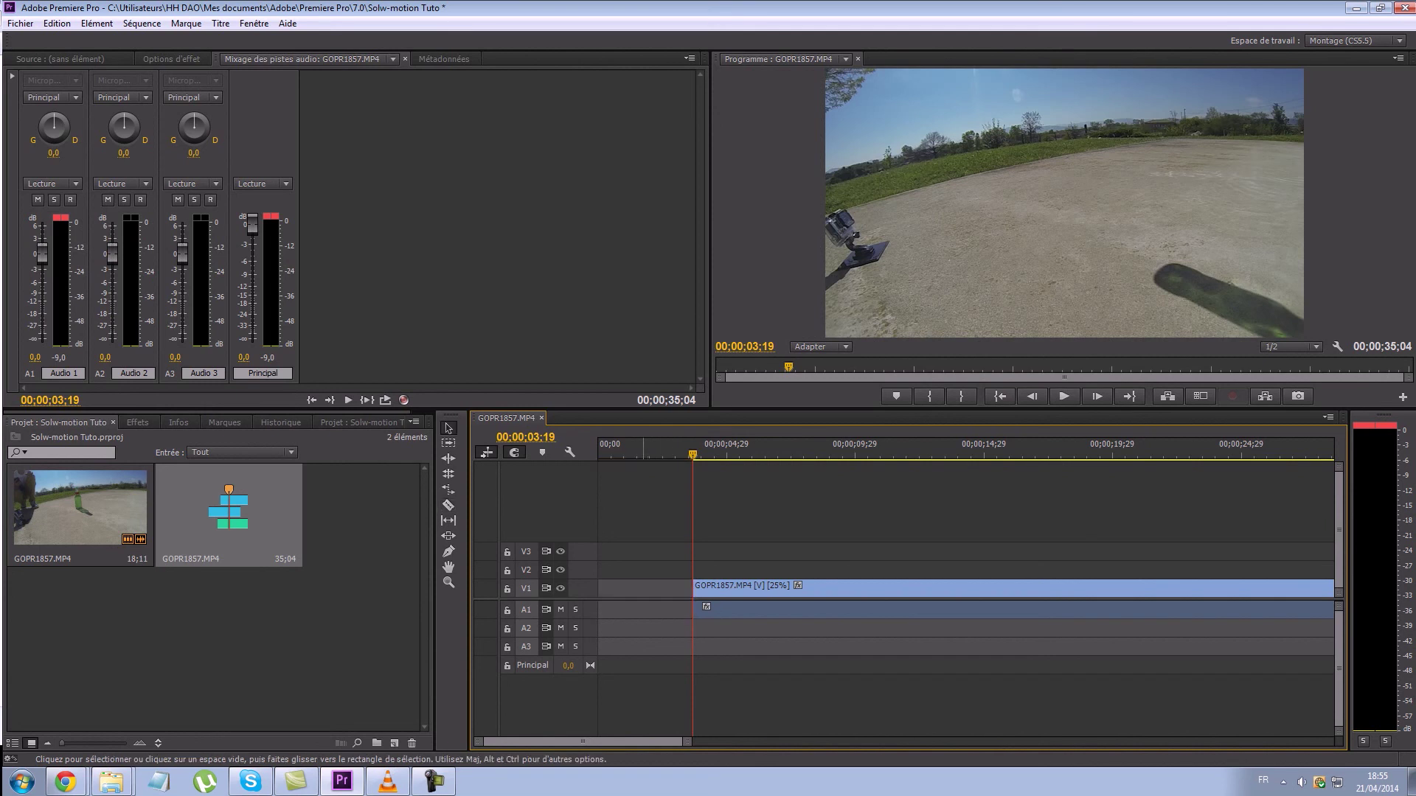
right_click(638, 587)
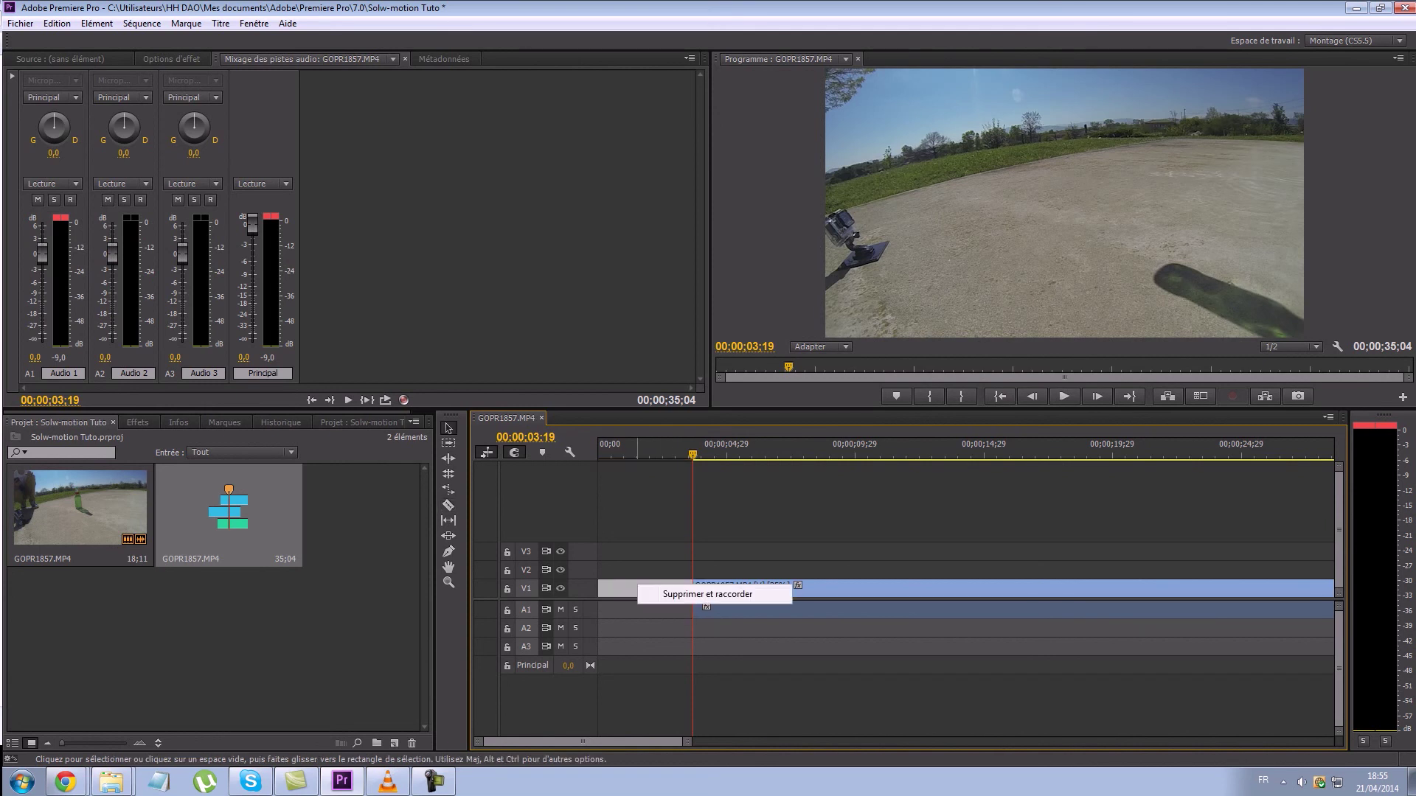
click(707, 594)
key(Home)
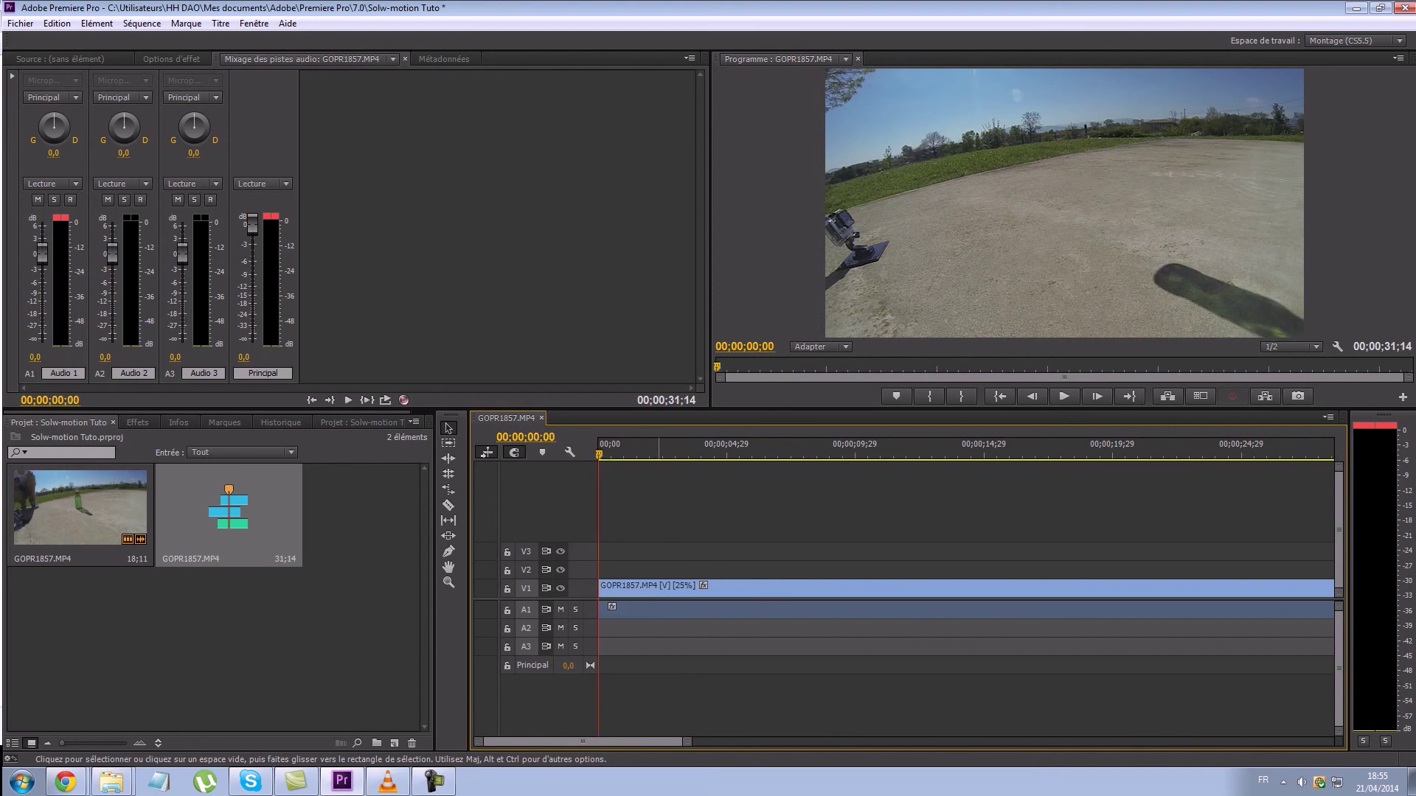
Play the slowed clip up to 00;00;02;14 and split it at that point.
key(space)
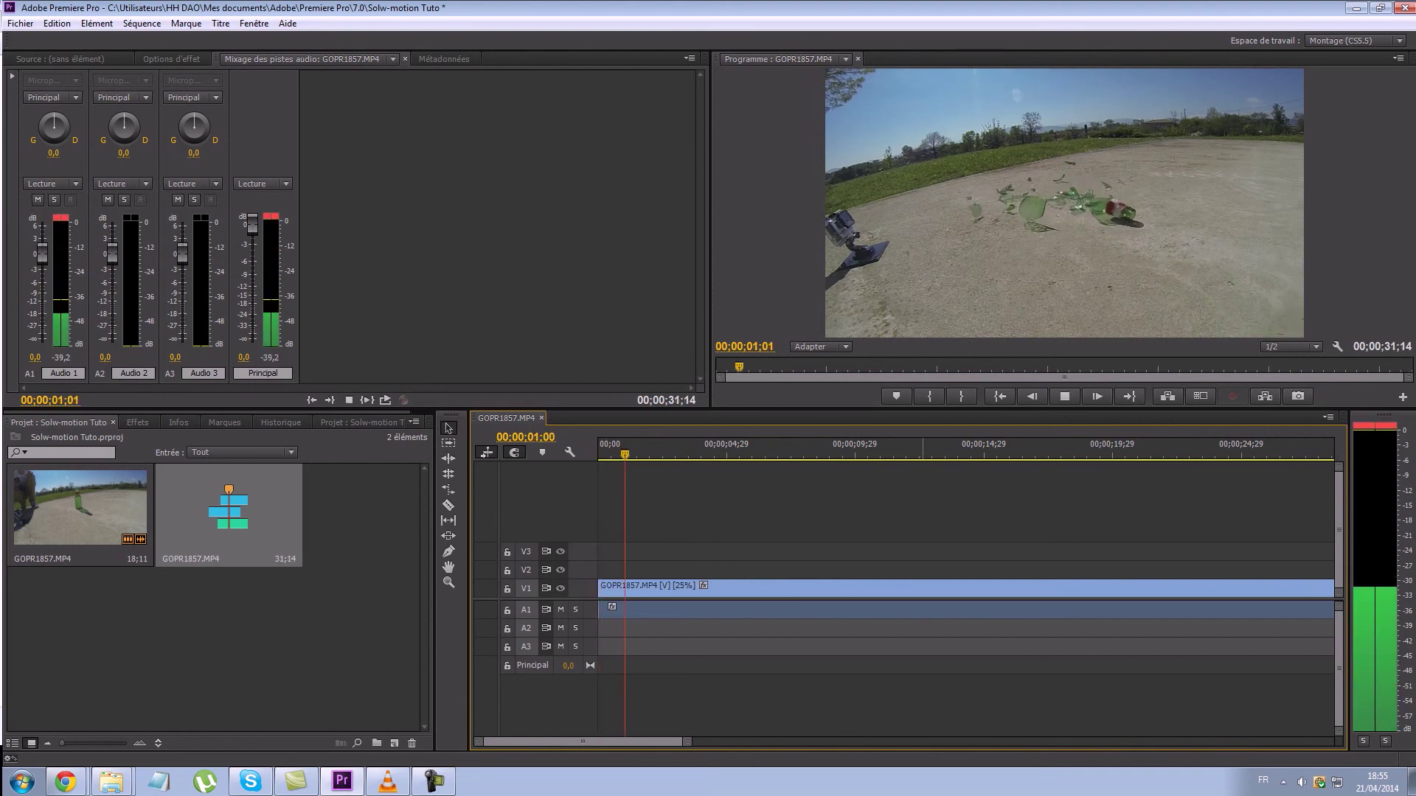
key(space)
key(c)
key(ctrl+k)
key(v)
Open a gap of about 7 seconds before the long remaining clip and paste a copy of the first short piece directly after the original.
click(649, 588)
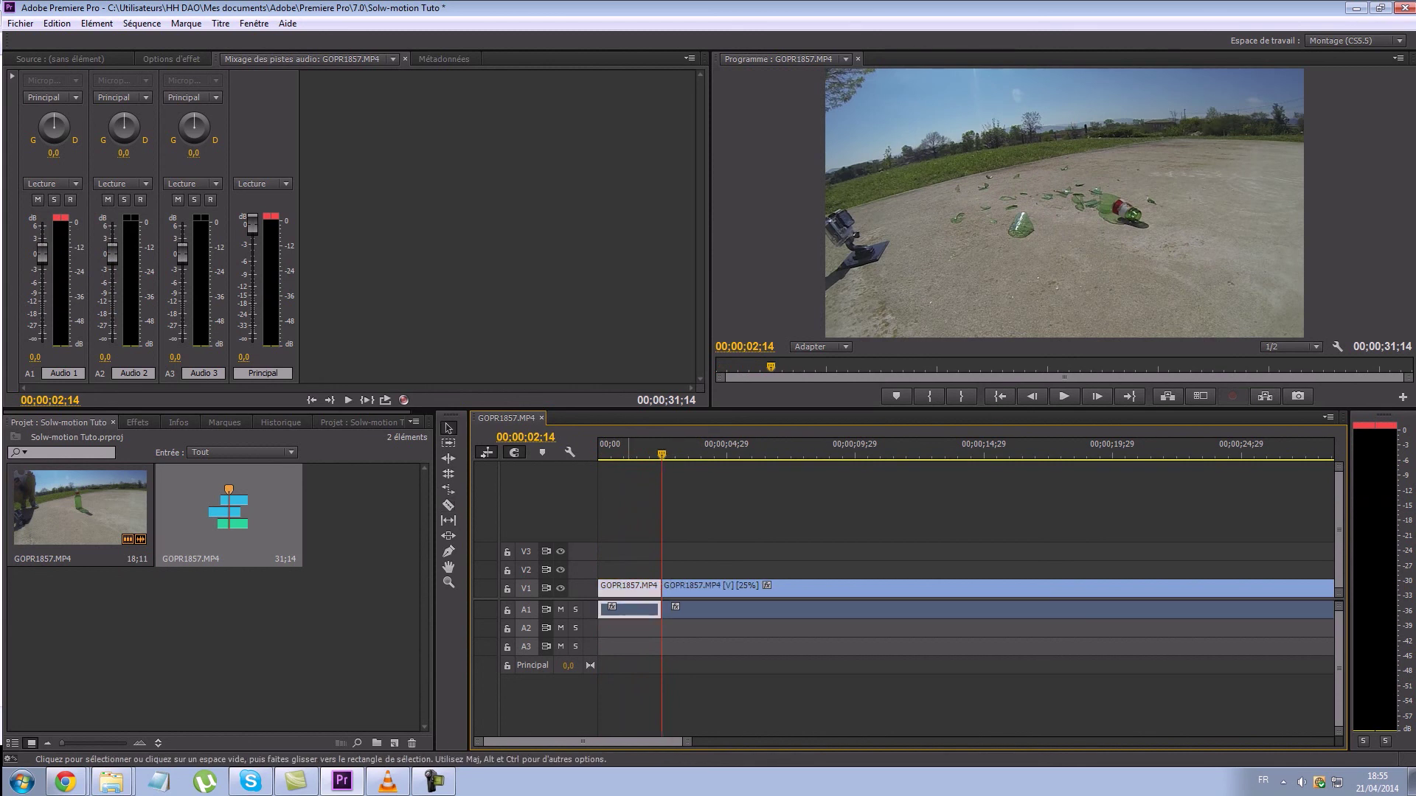
drag(686, 587, 858, 588)
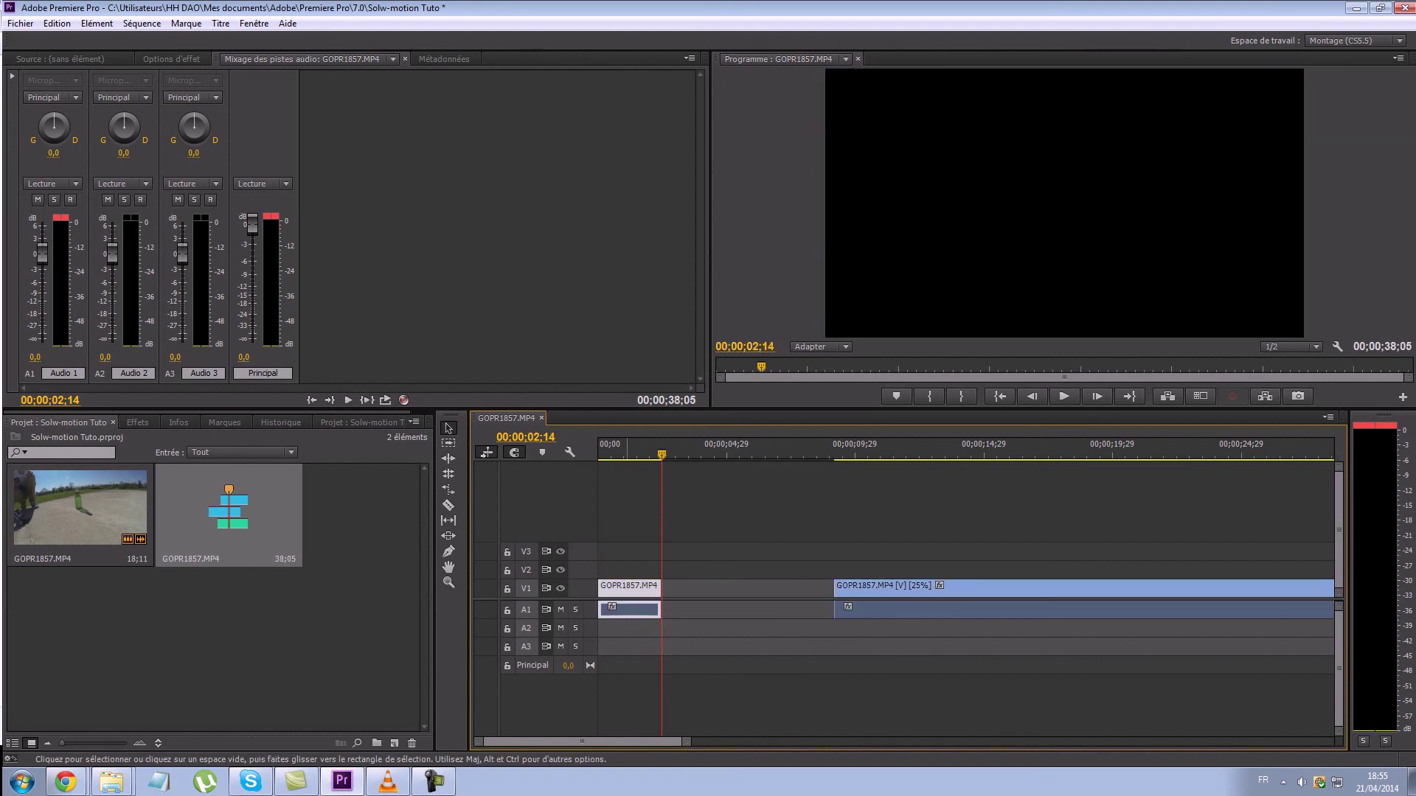
click(747, 588)
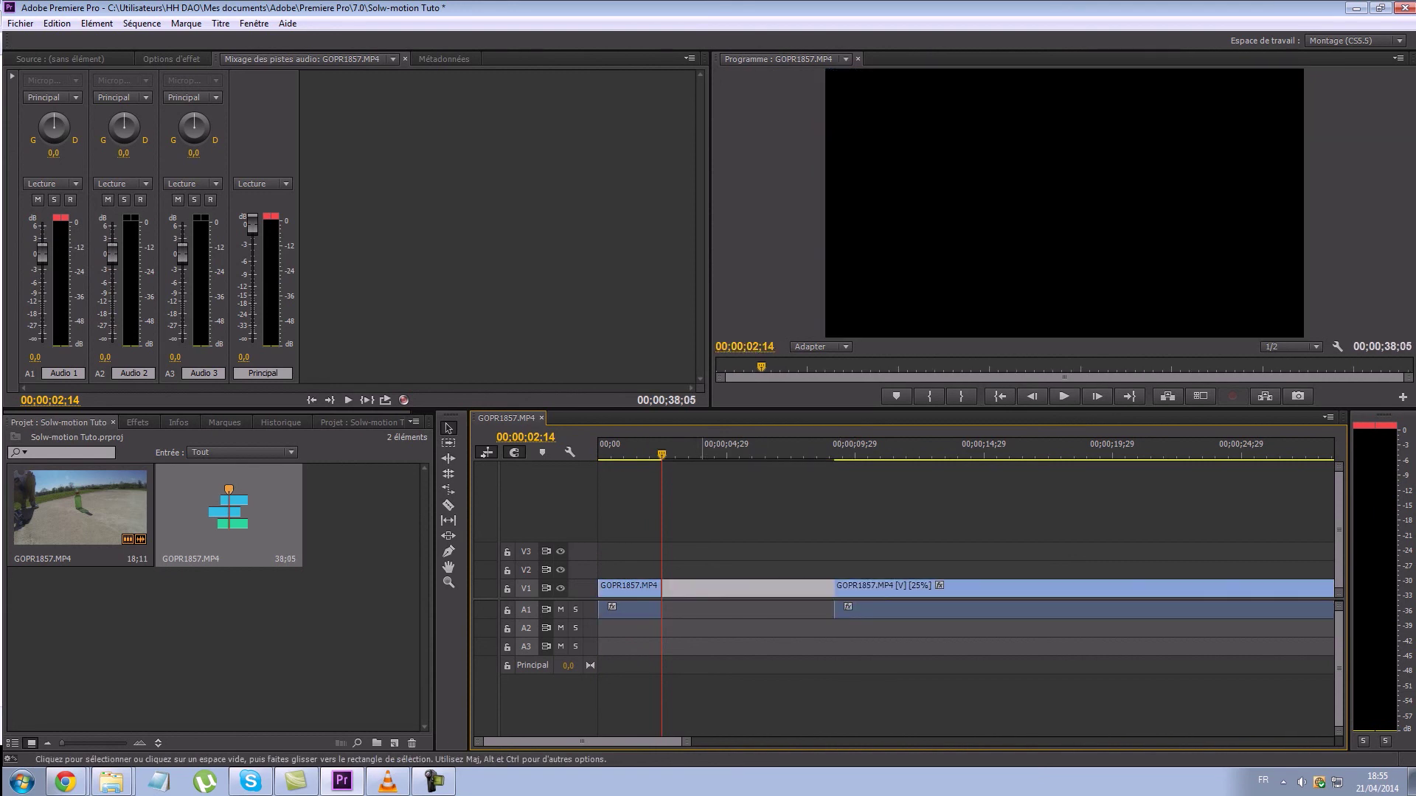
key(ctrl+v)
Reverse the playback of the pasted piece and play the sequence from its start through the reversed piece.
right_click(690, 589)
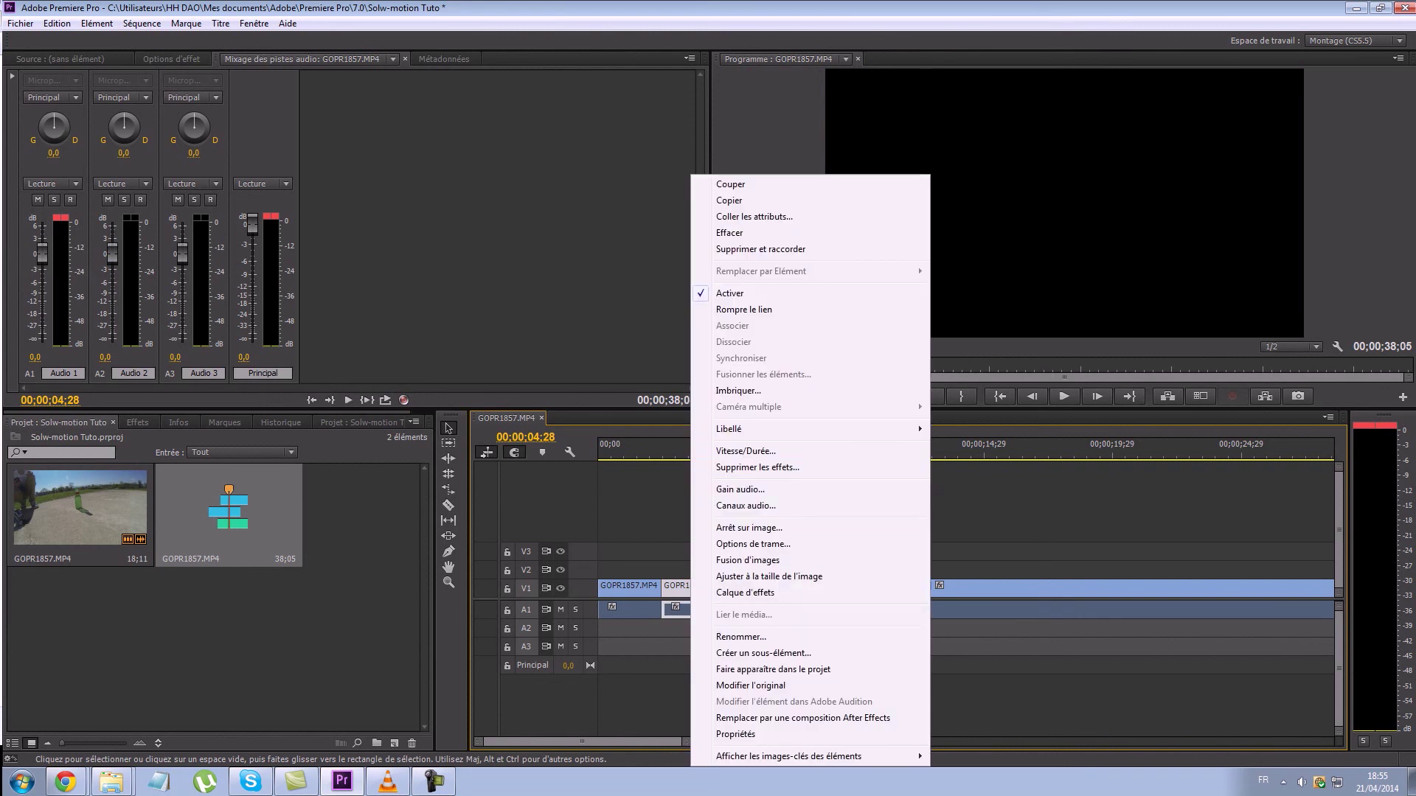
click(745, 450)
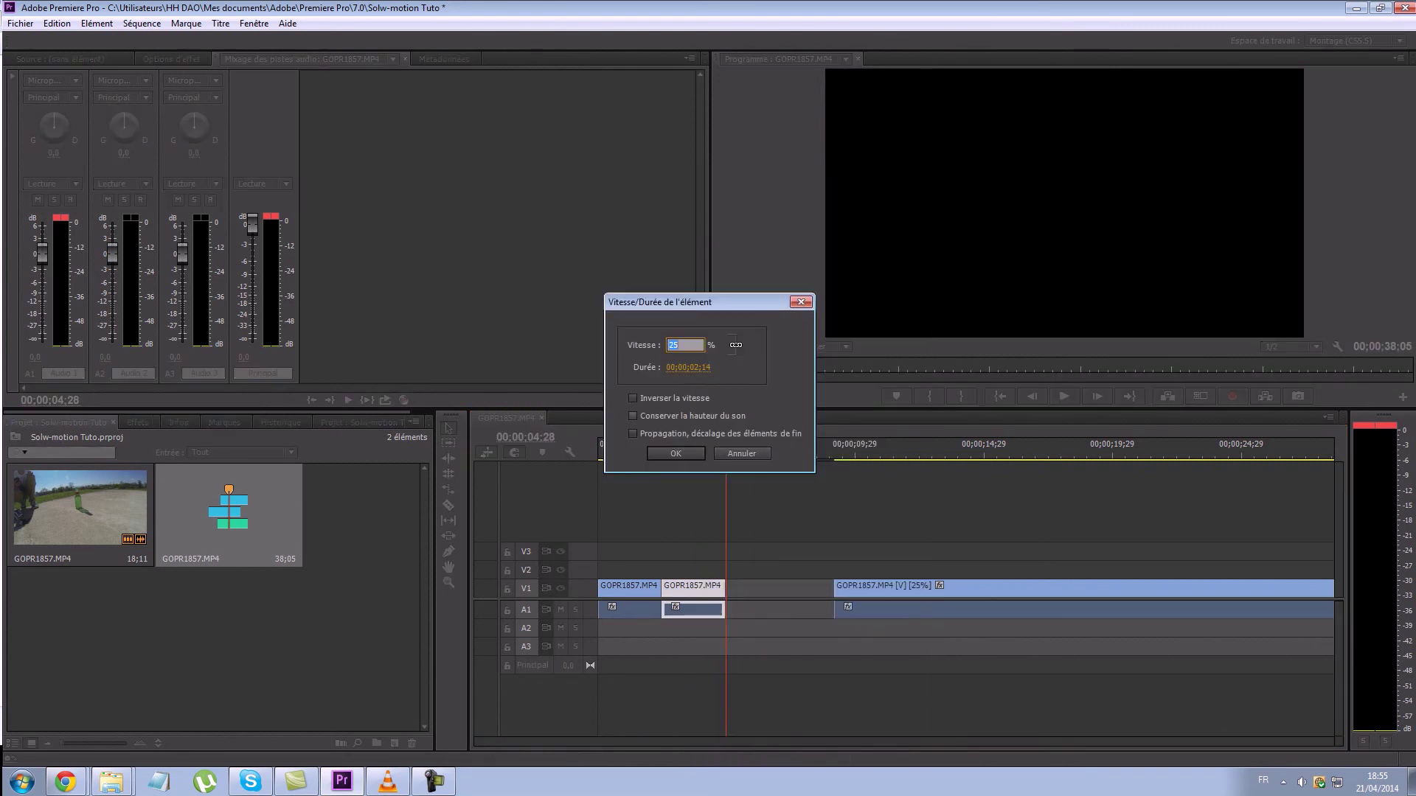
click(632, 398)
click(675, 453)
drag(726, 455, 598, 454)
key(Return)
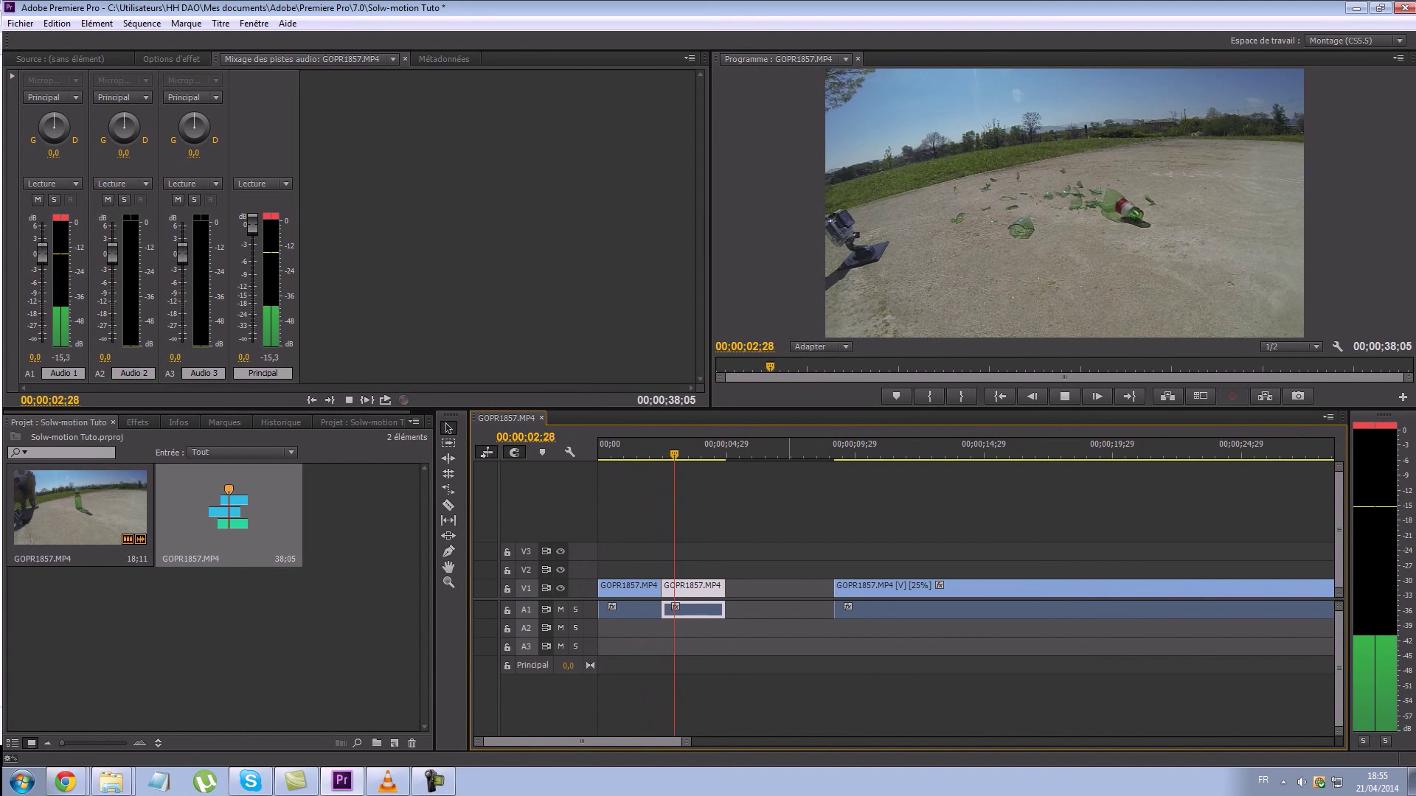
key(space)
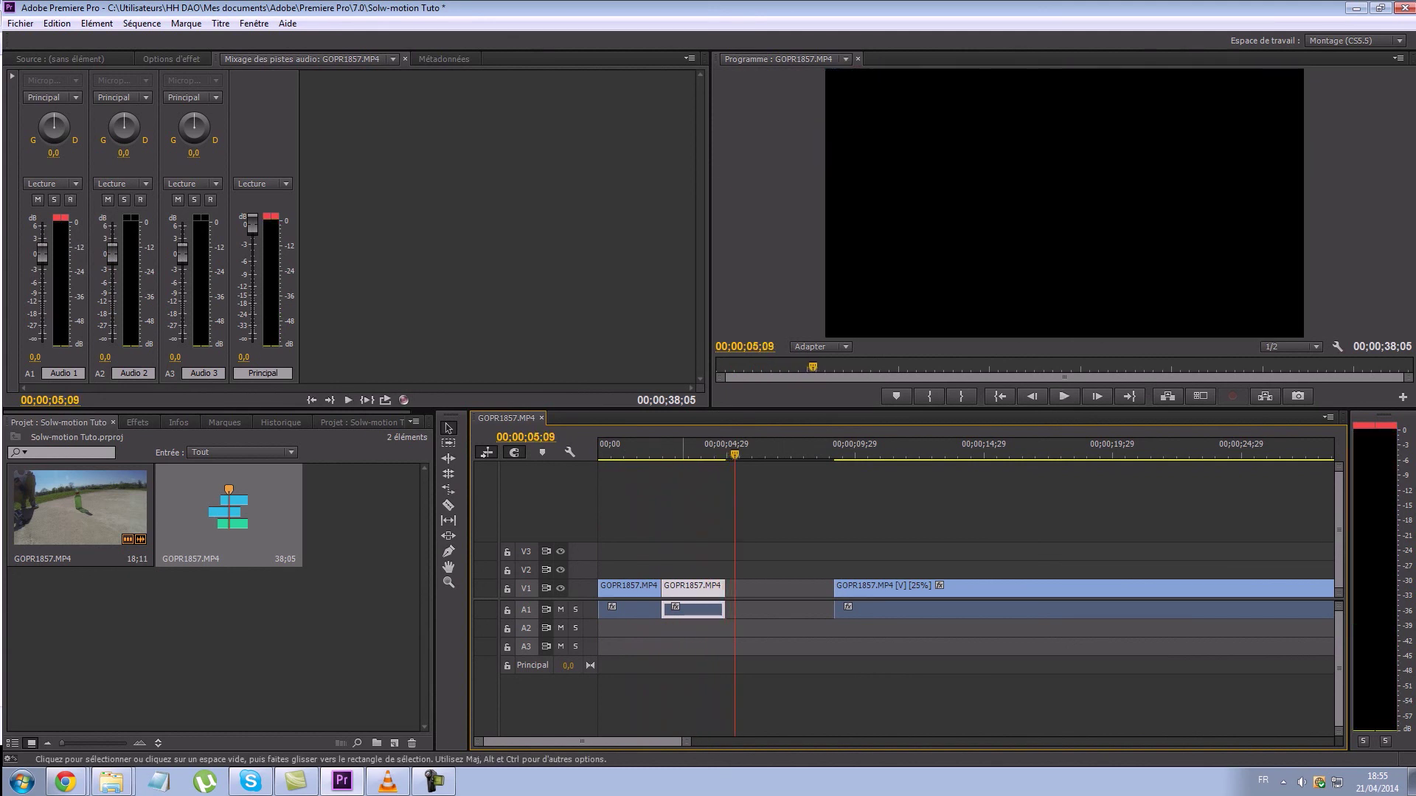
Add another copy directly after the reversed piece, set to forward playback at 100% speed, and play the sequence from the start.
key(ctrl+v)
drag(766, 588, 758, 587)
right_click(758, 587)
click(808, 451)
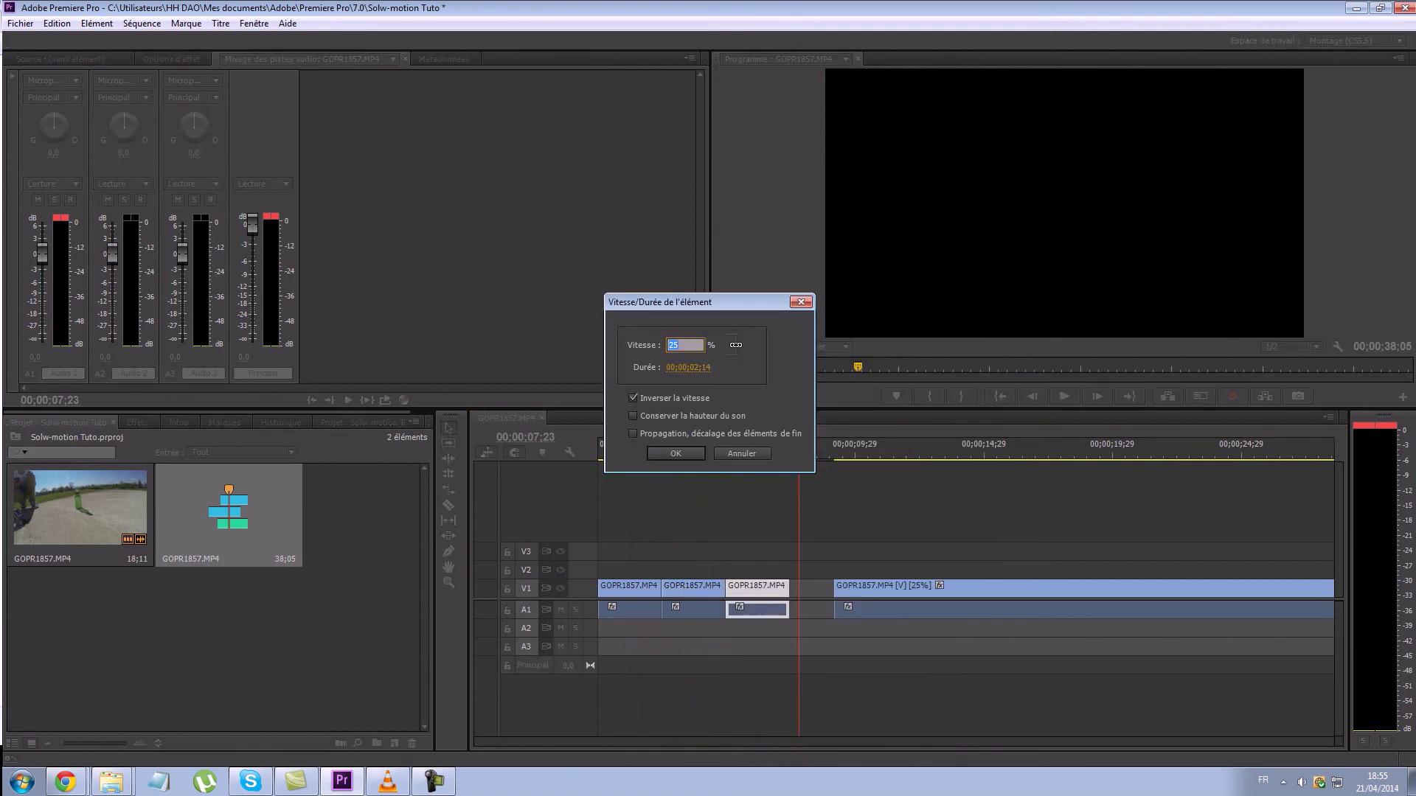
click(632, 399)
text(100)
key(Return)
key(Home)
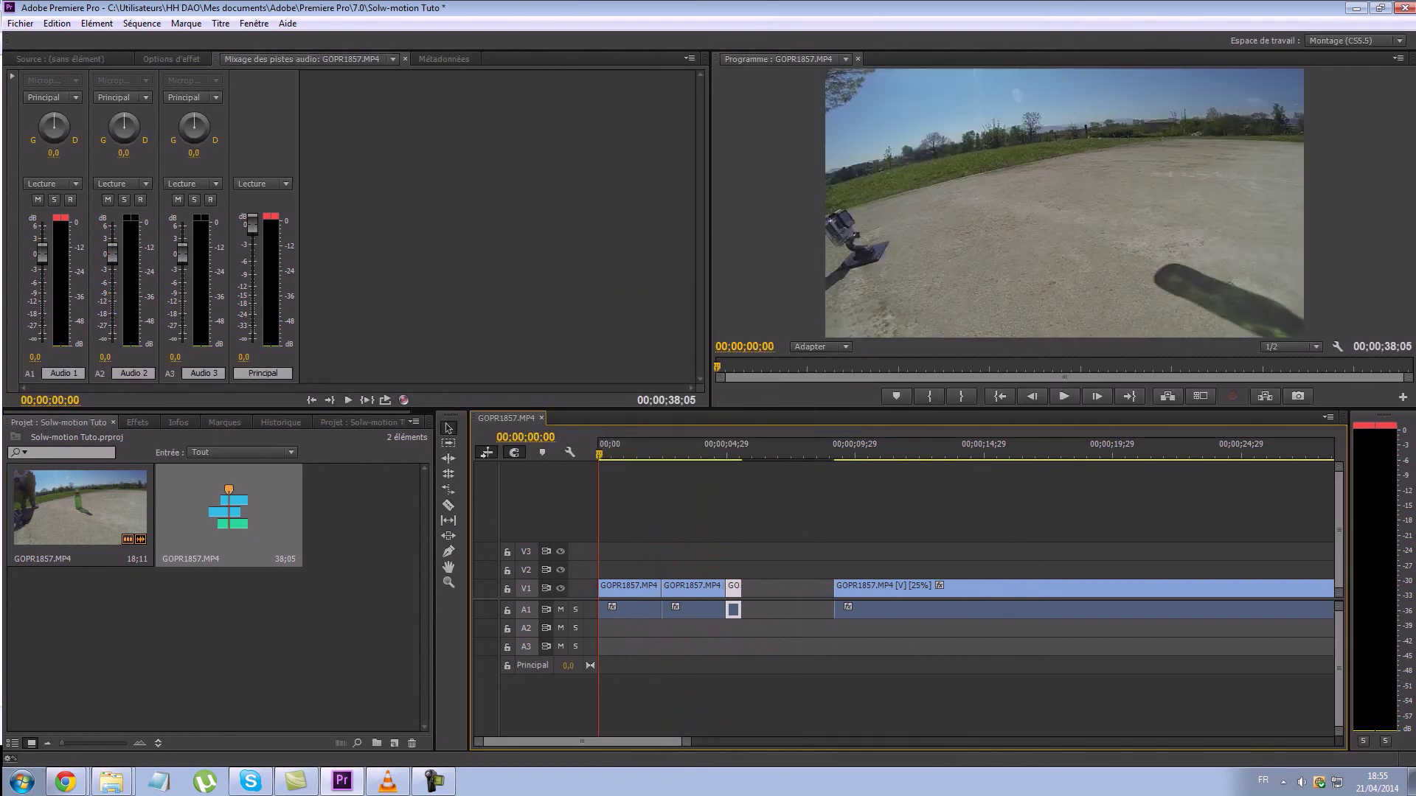
key(space)
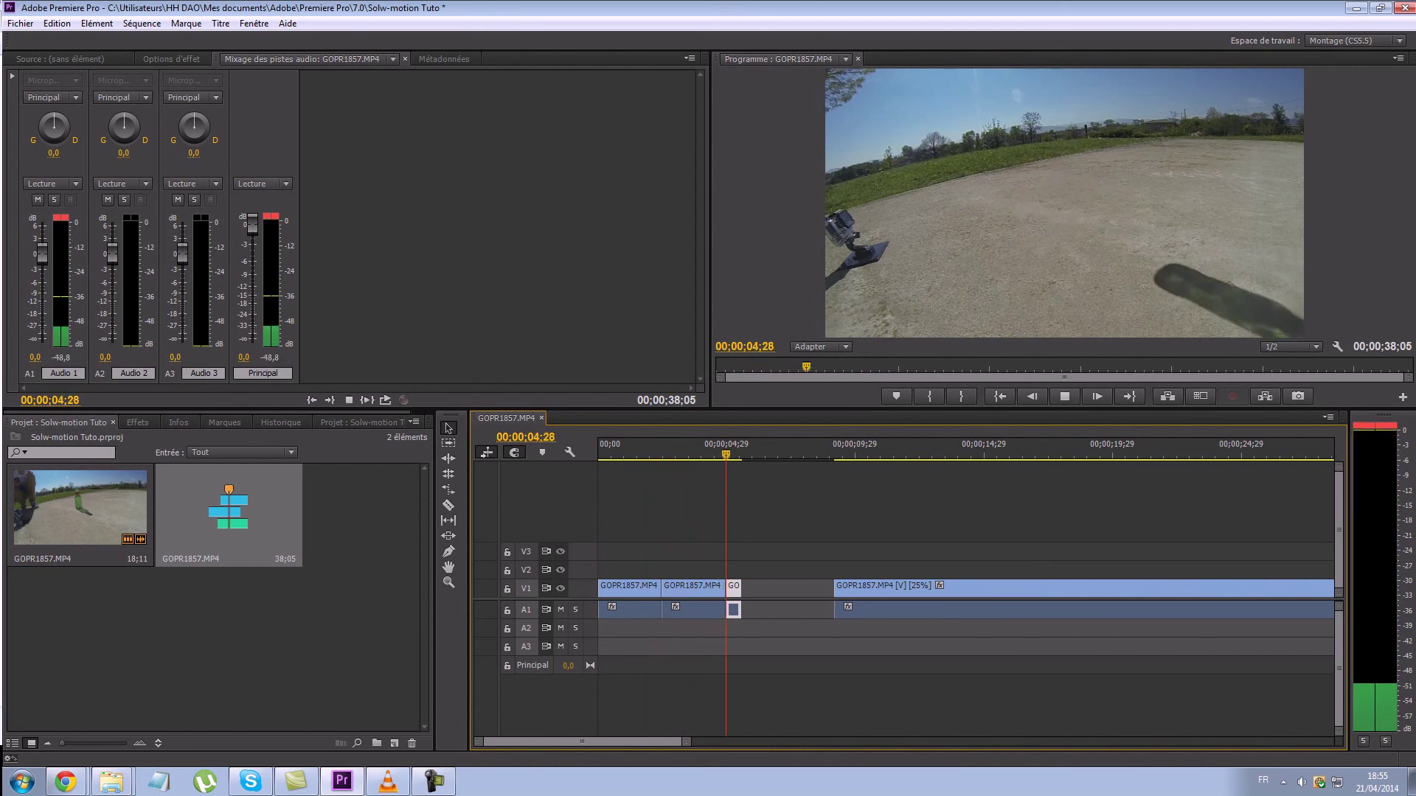
key(space)
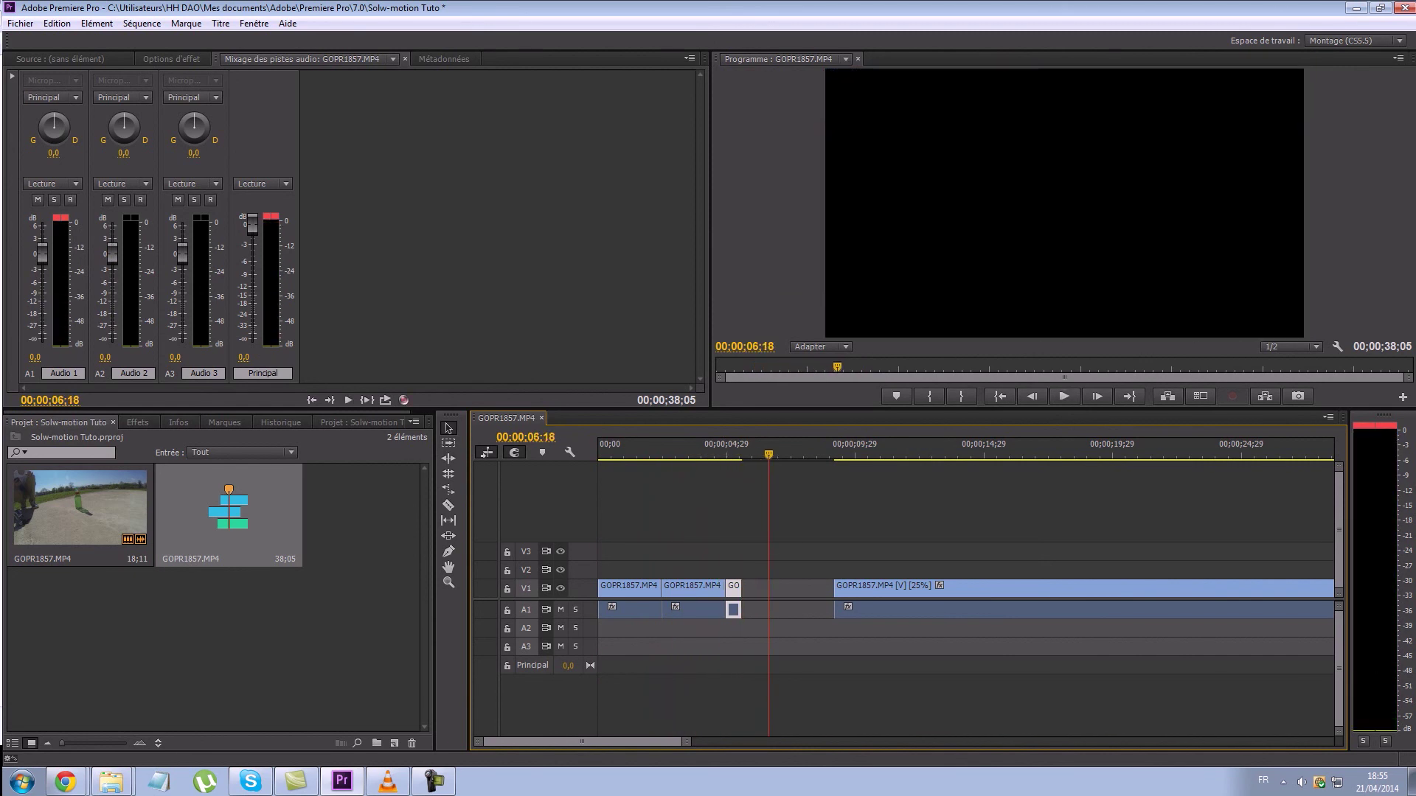